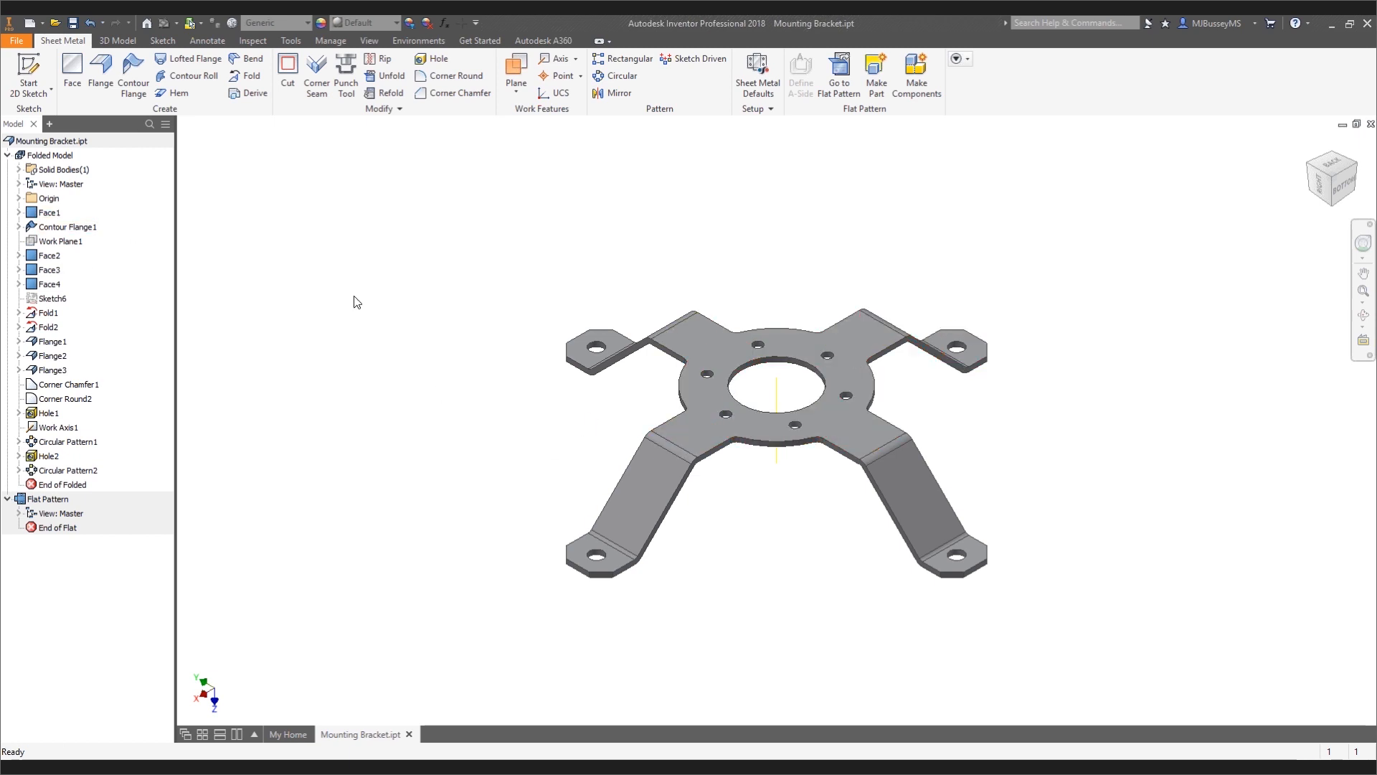
Review the unfold rules available for Flange1 of the mounting bracket, leaving the flange's settings as they are
{"action": "left_click", "coordinate": [53, 342]}
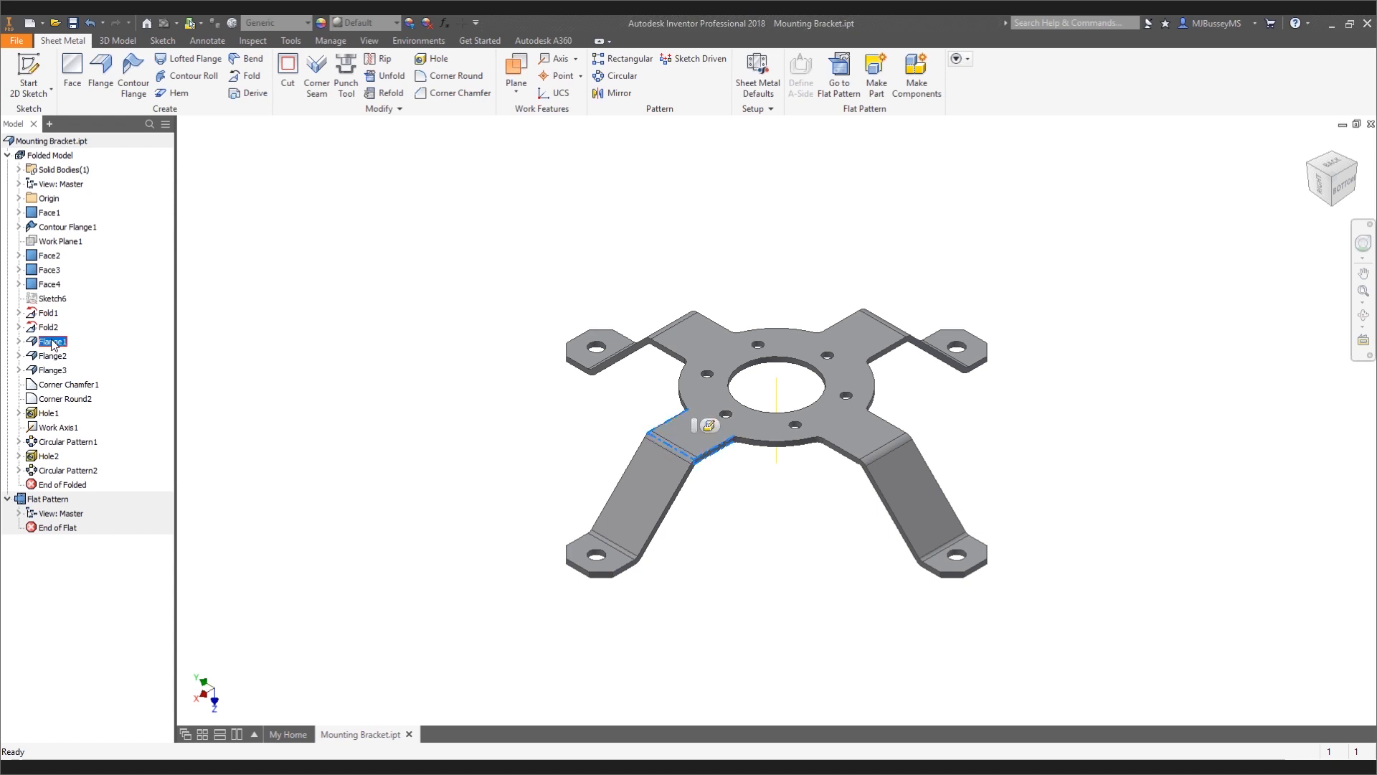
{"action": "right_click", "coordinate": [53, 345]}
{"action": "left_click", "coordinate": [89, 381]}
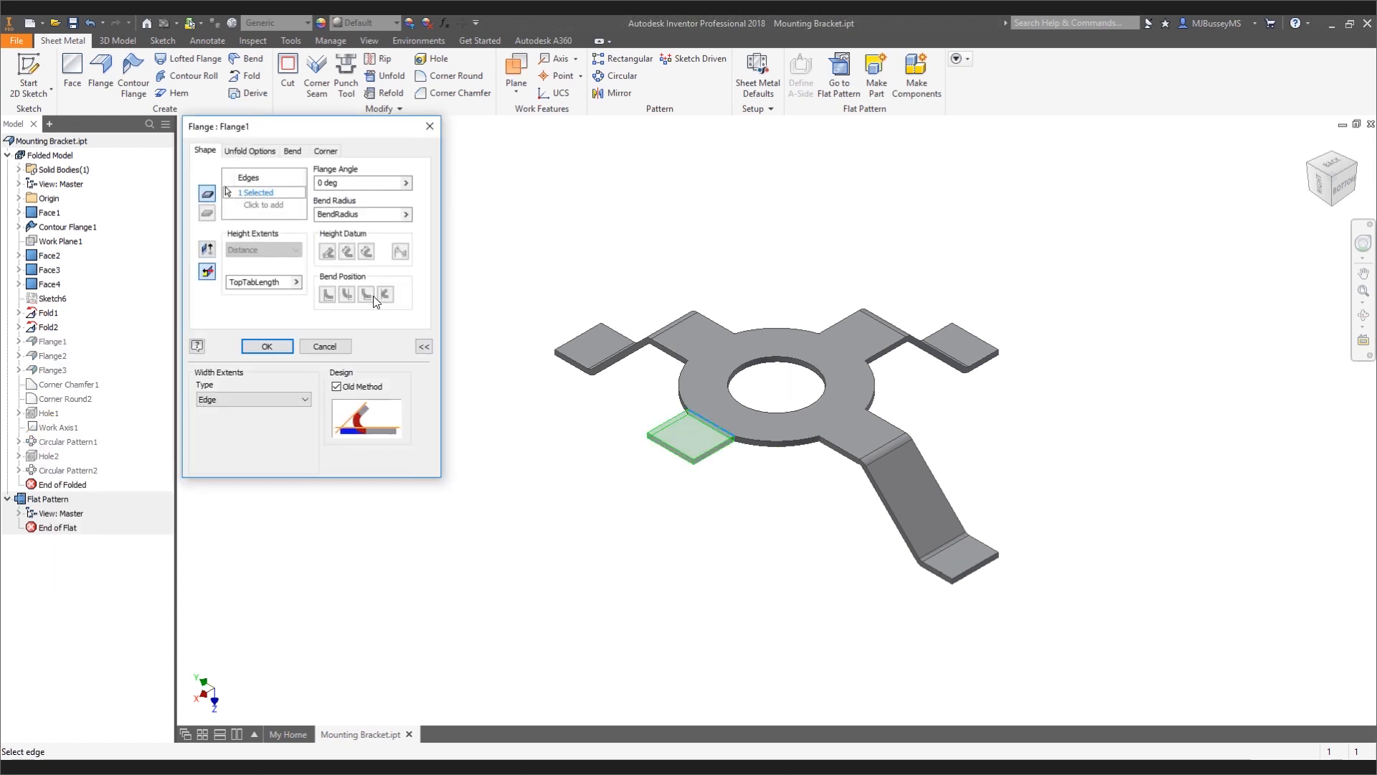
{"action": "left_click", "coordinate": [254, 153]}
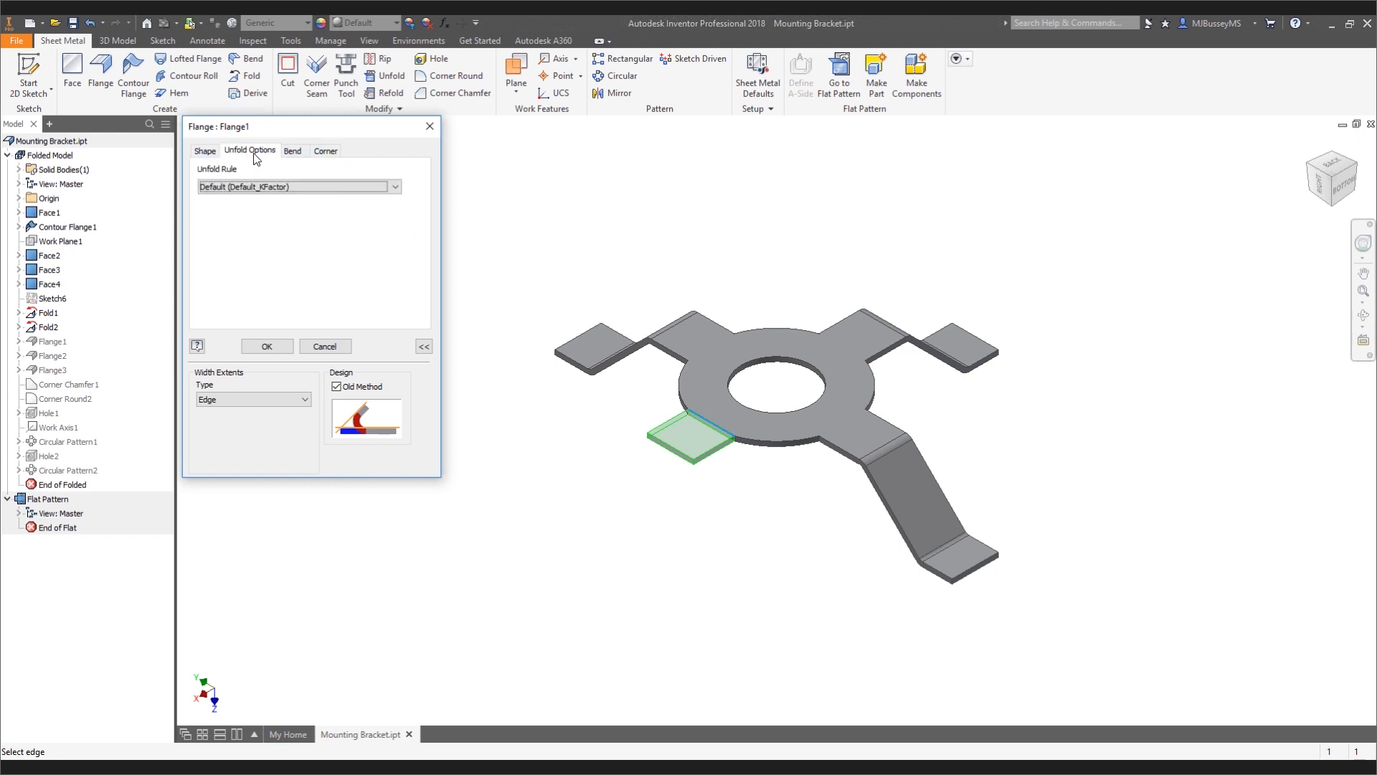
{"action": "left_click", "coordinate": [305, 187]}
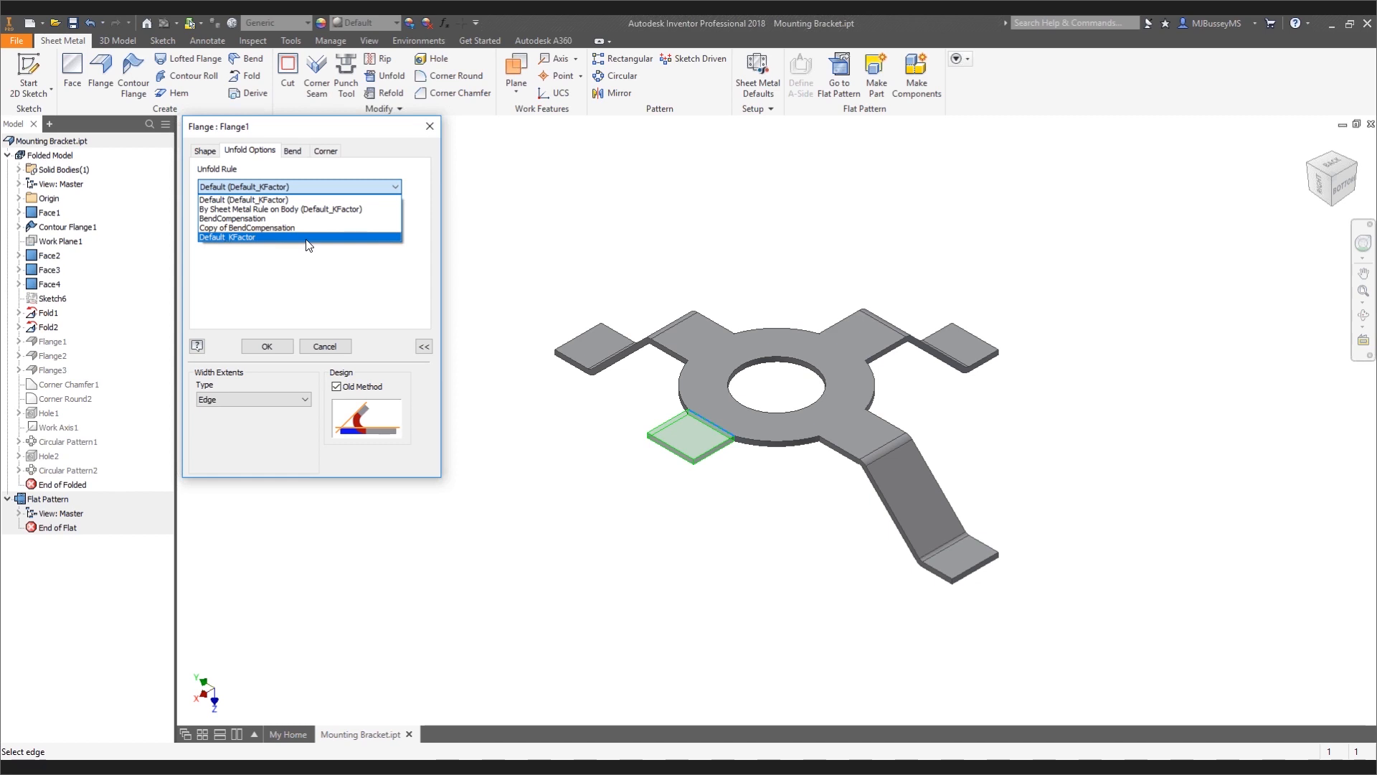
{"action": "left_click", "coordinate": [378, 137]}
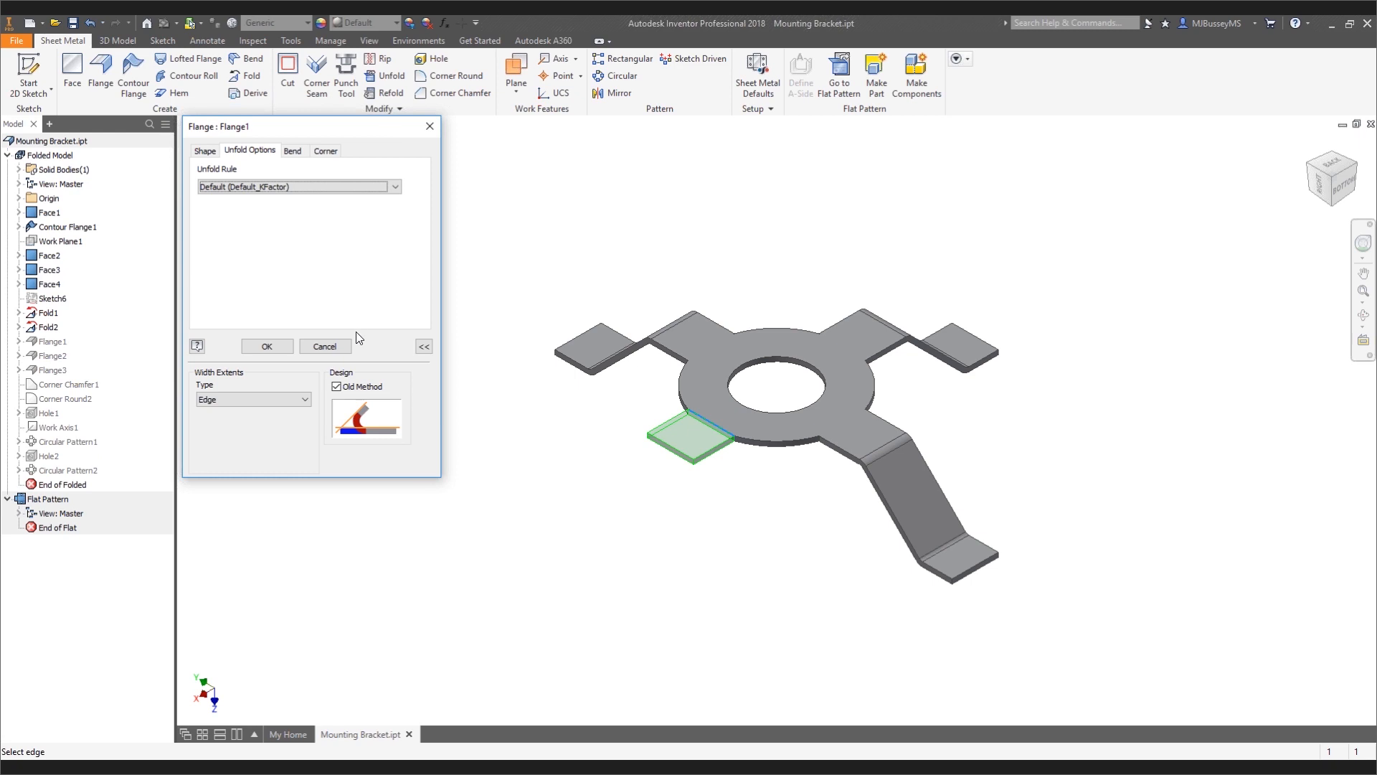
{"action": "left_click", "coordinate": [324, 345]}
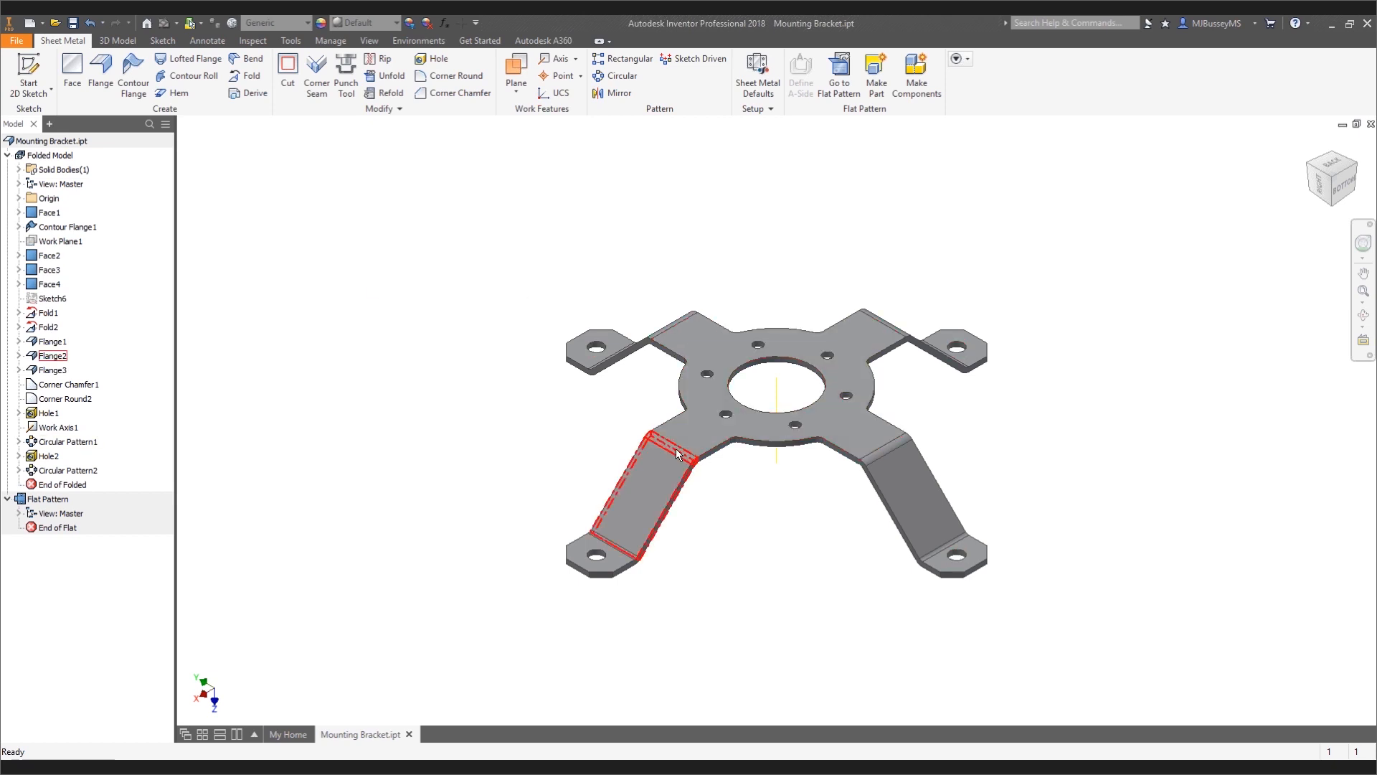
Expand Flange1 and check which commands are available for its bend
{"action": "left_click", "coordinate": [18, 342]}
{"action": "right_click", "coordinate": [45, 358]}
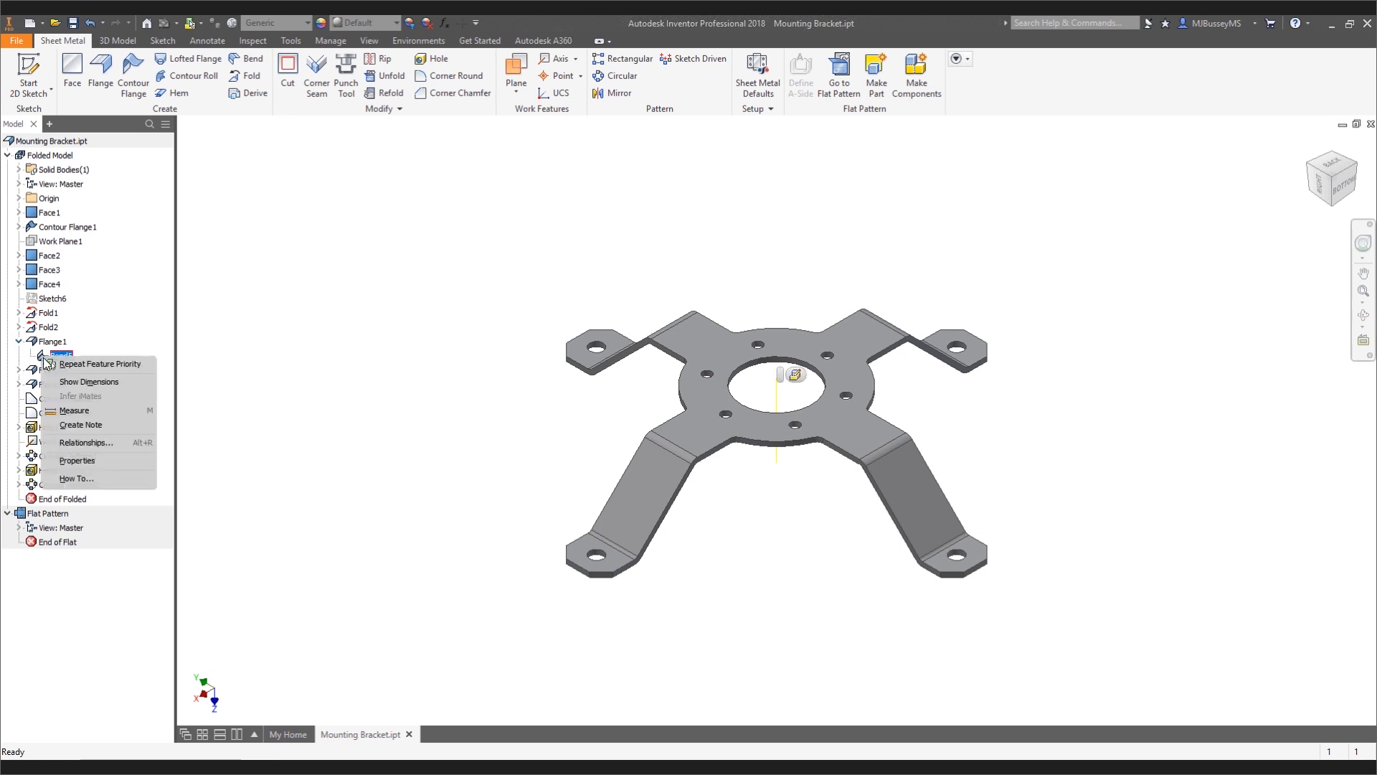
{"action": "left_click", "coordinate": [339, 314]}
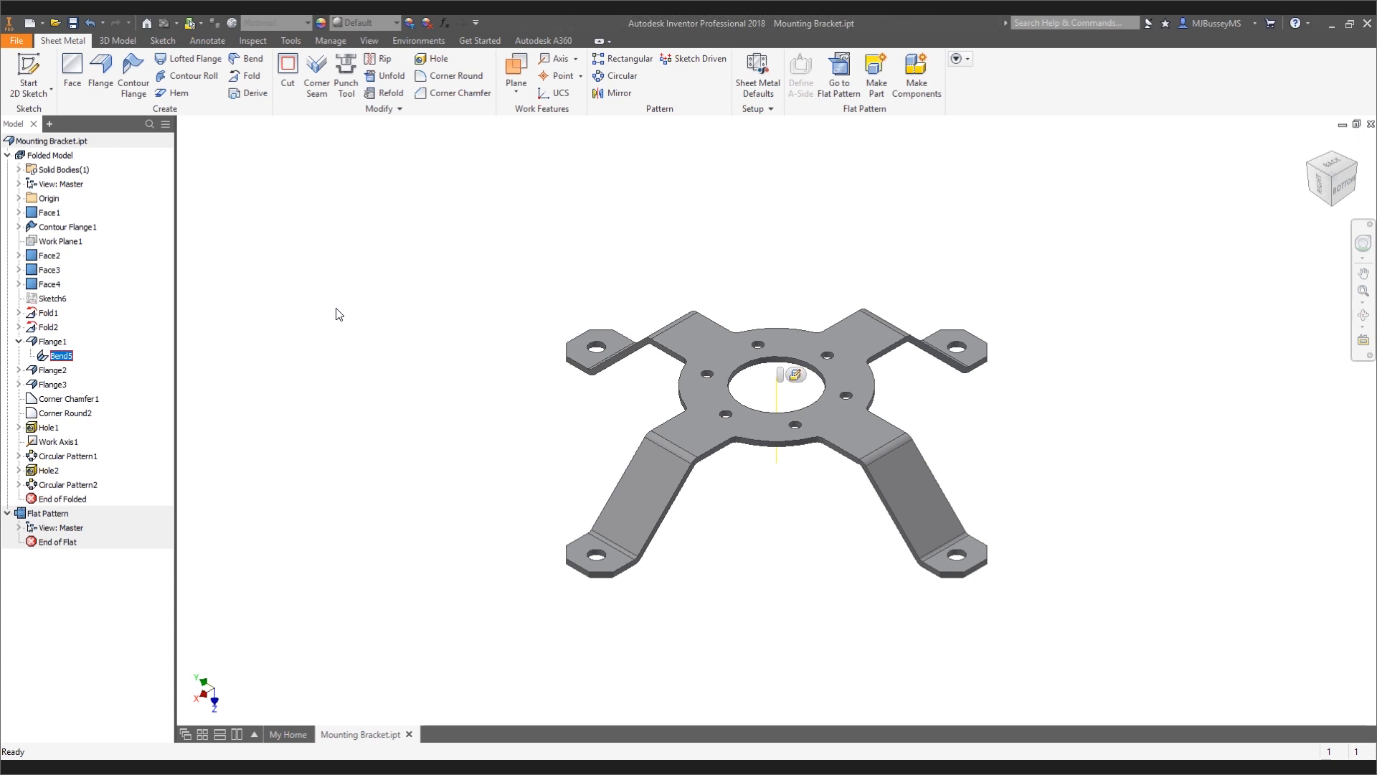
{"action": "left_click", "coordinate": [441, 253]}
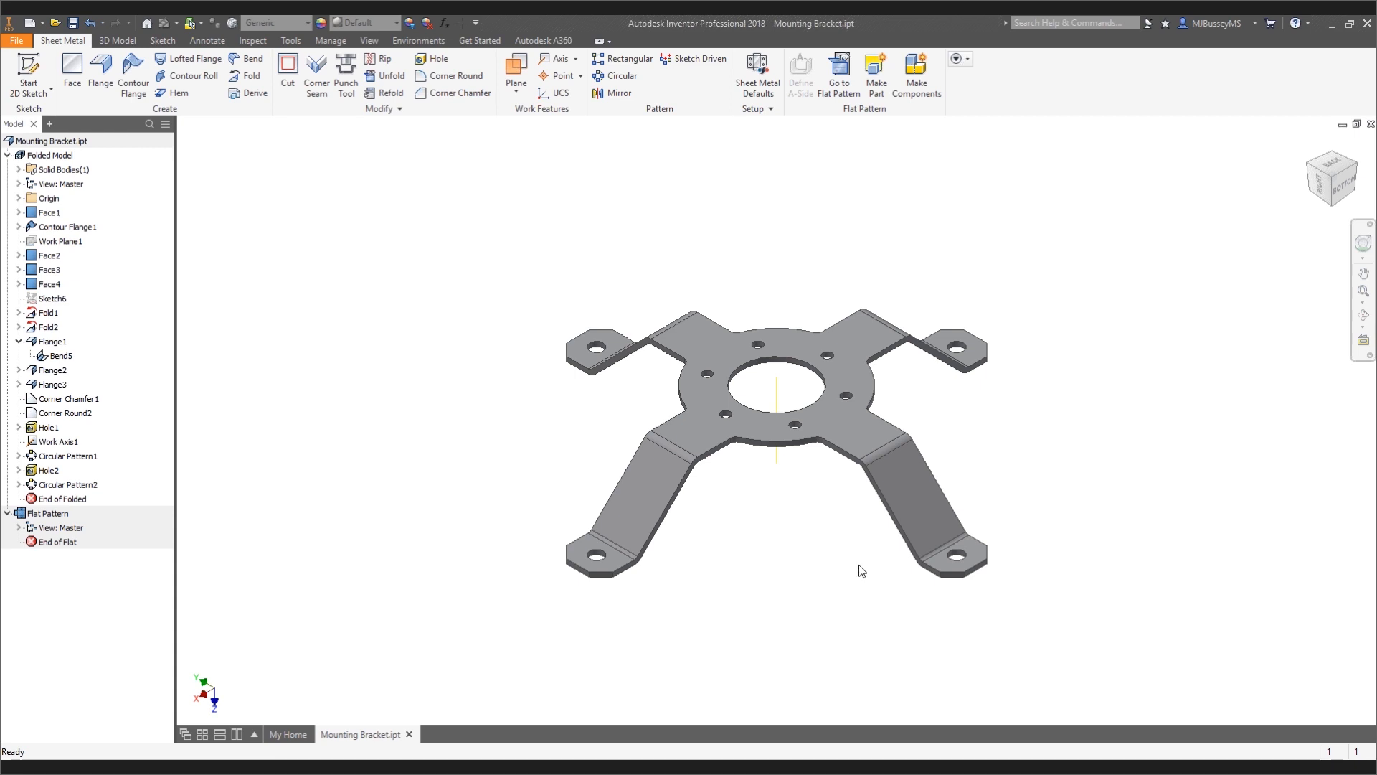
Create a new sheet metal part and start a 2D sketch on the XY plane
{"action": "left_click", "coordinate": [33, 23]}
{"action": "double_click", "coordinate": [653, 274]}
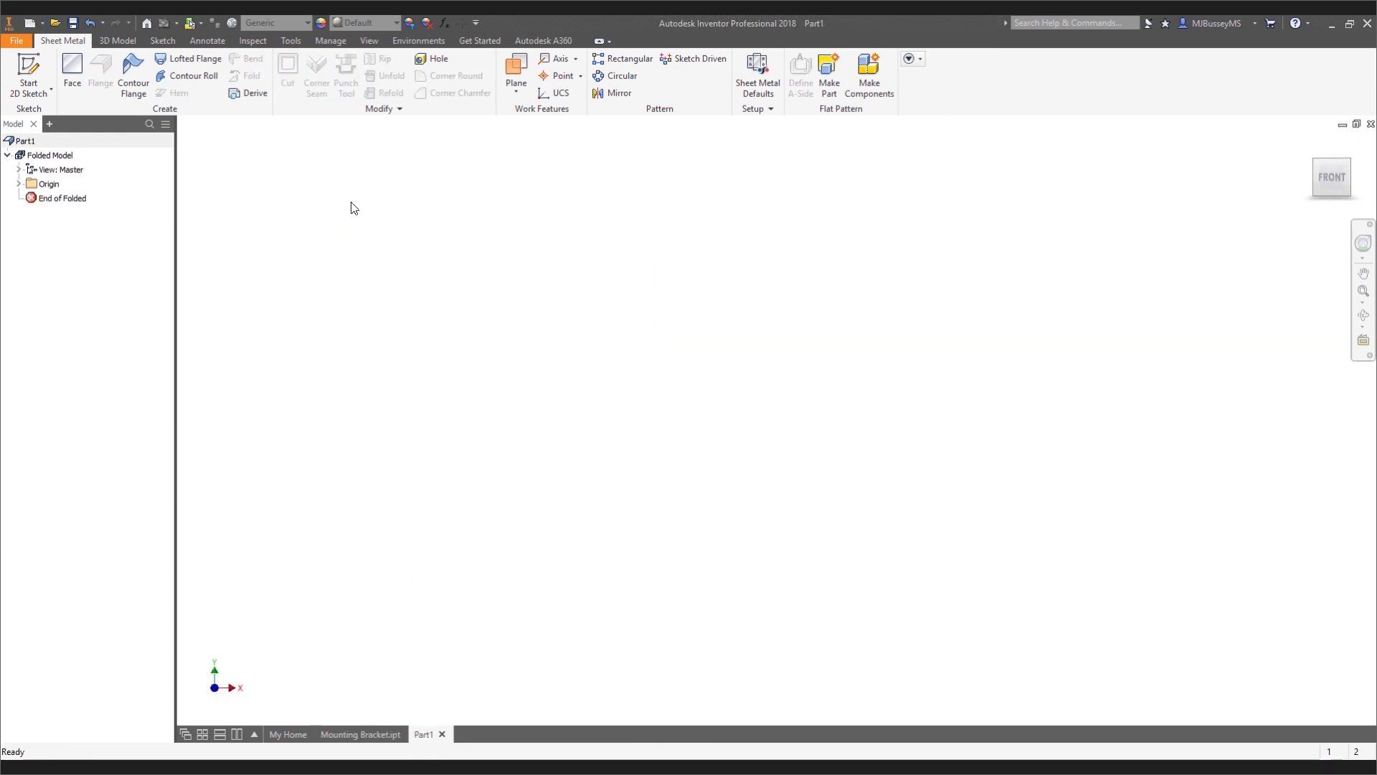
{"action": "key", "text": "s"}
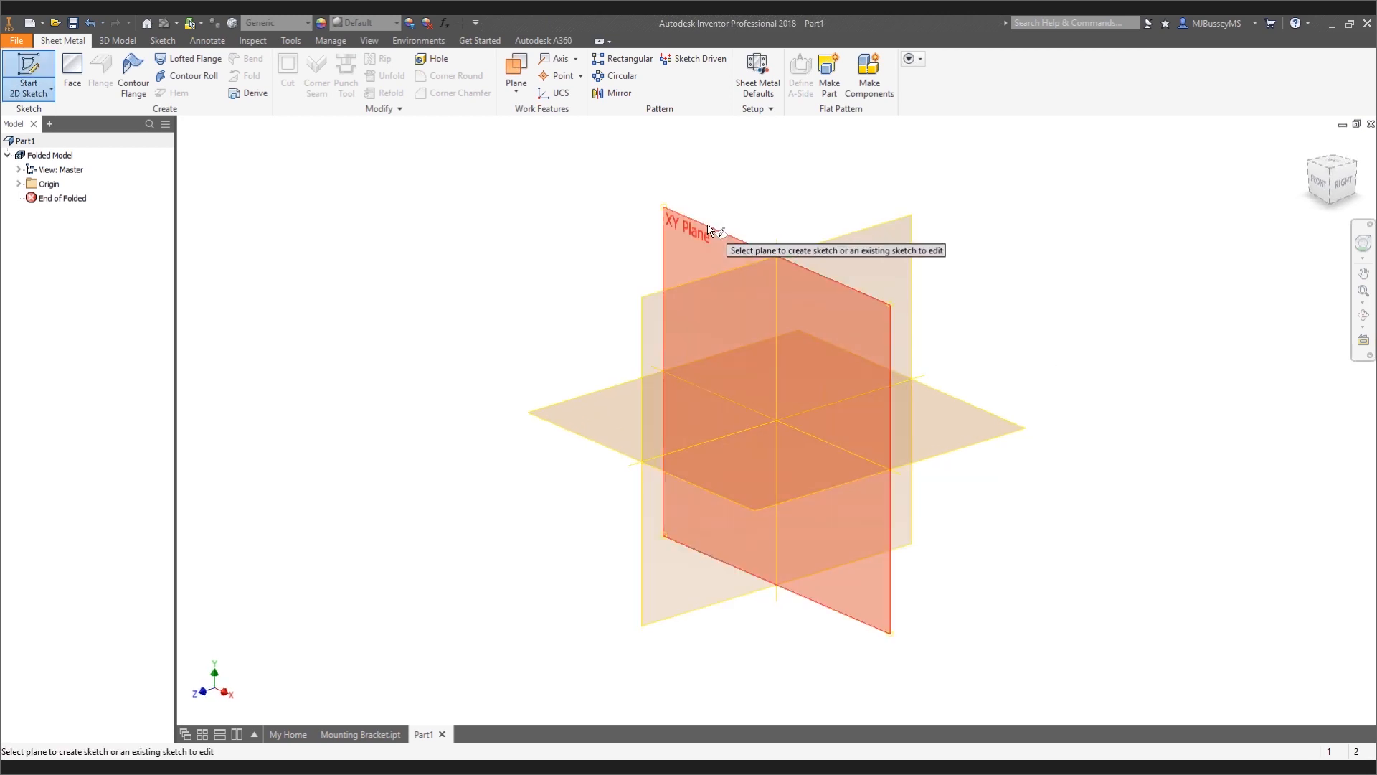
{"action": "left_click", "coordinate": [706, 225]}
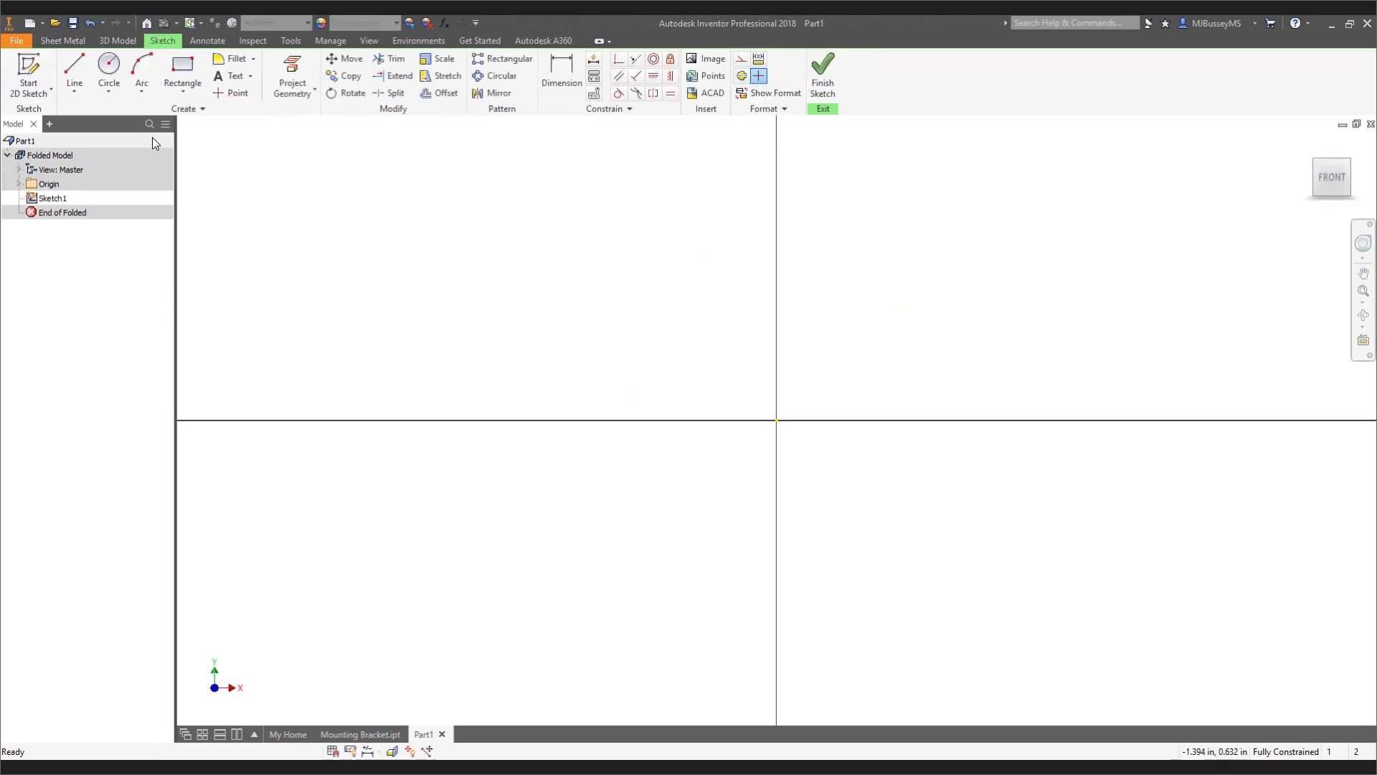
Sketch an open Z-shaped profile about 1.03 in tall from an upper horizontal, a vertical and a lower horizontal line
{"action": "left_click", "coordinate": [74, 71]}
{"action": "left_click", "coordinate": [877, 201]}
{"action": "left_click", "coordinate": [587, 201]}
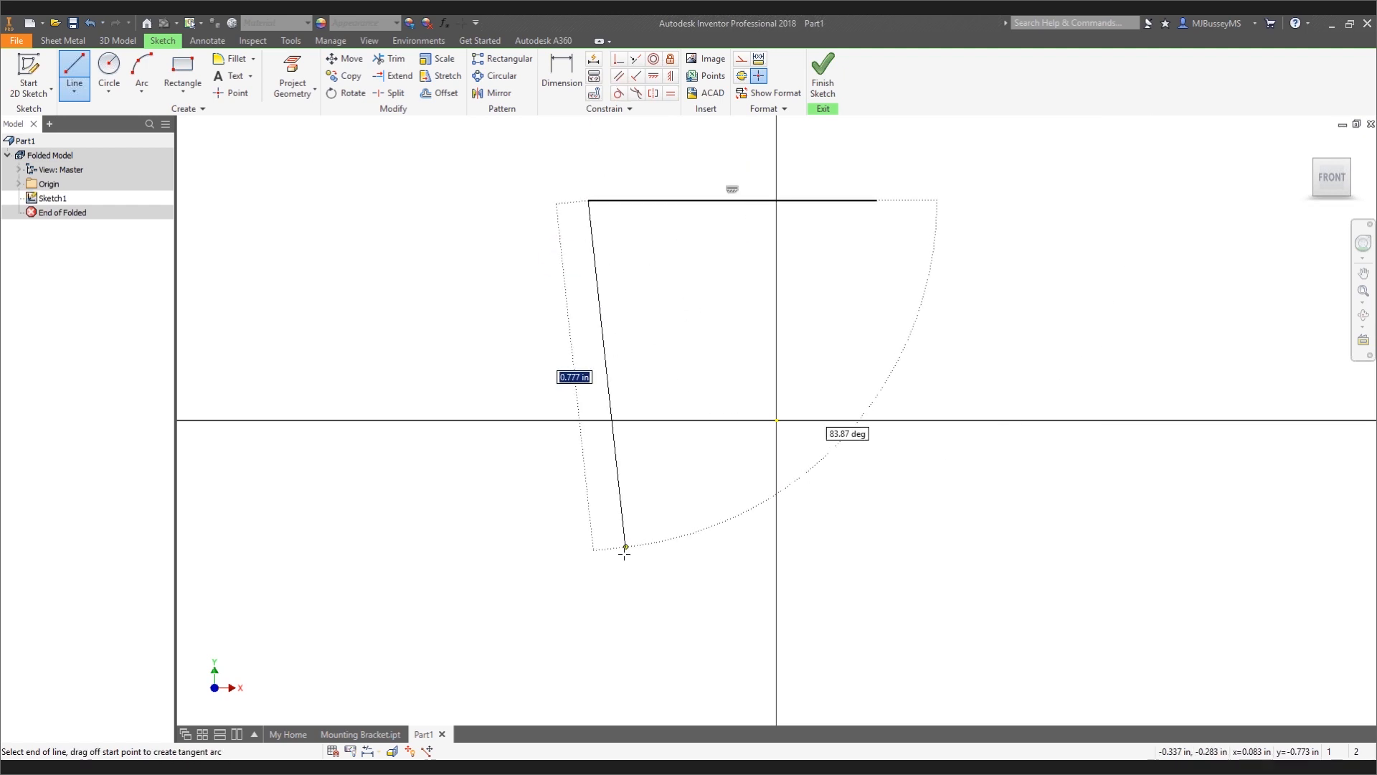
{"action": "left_click", "coordinate": [588, 660]}
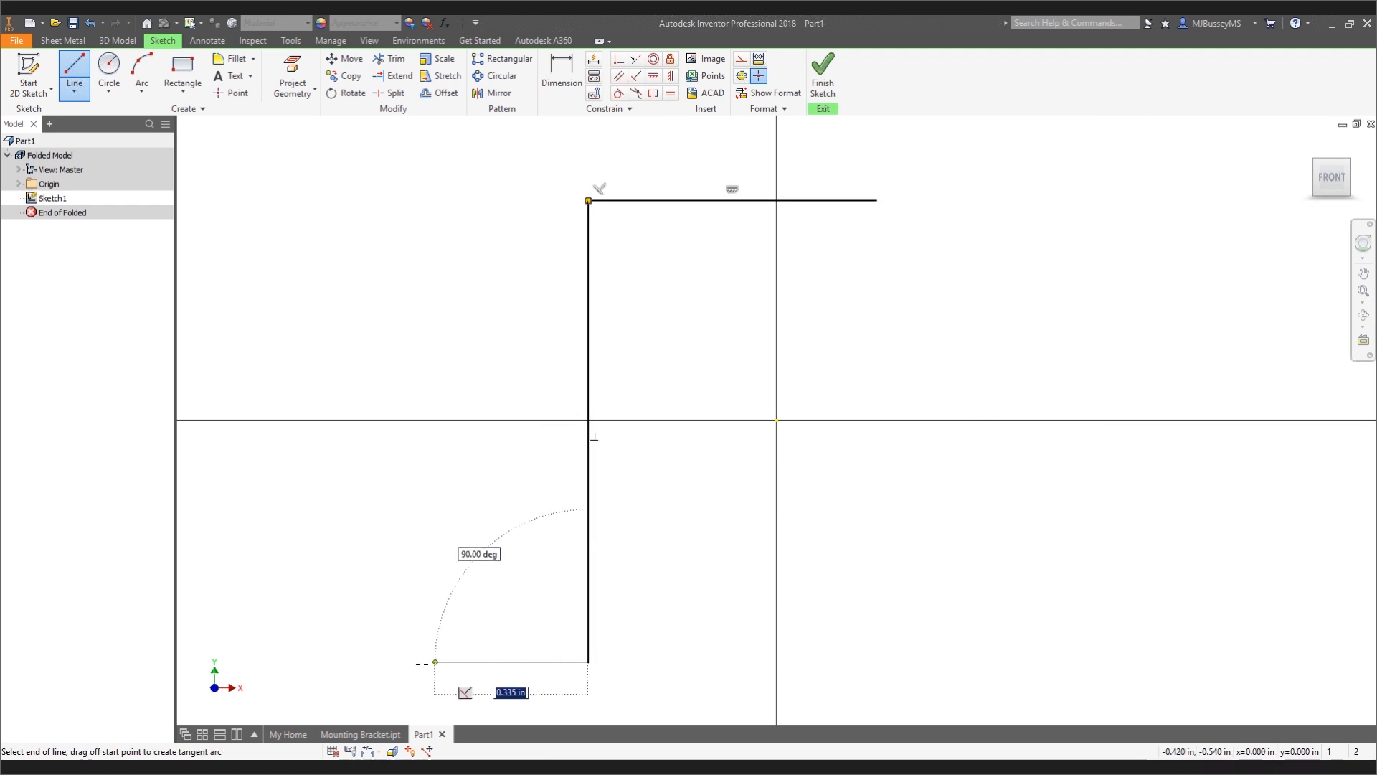
{"action": "left_click", "coordinate": [350, 662]}
{"action": "key", "text": "Escape"}
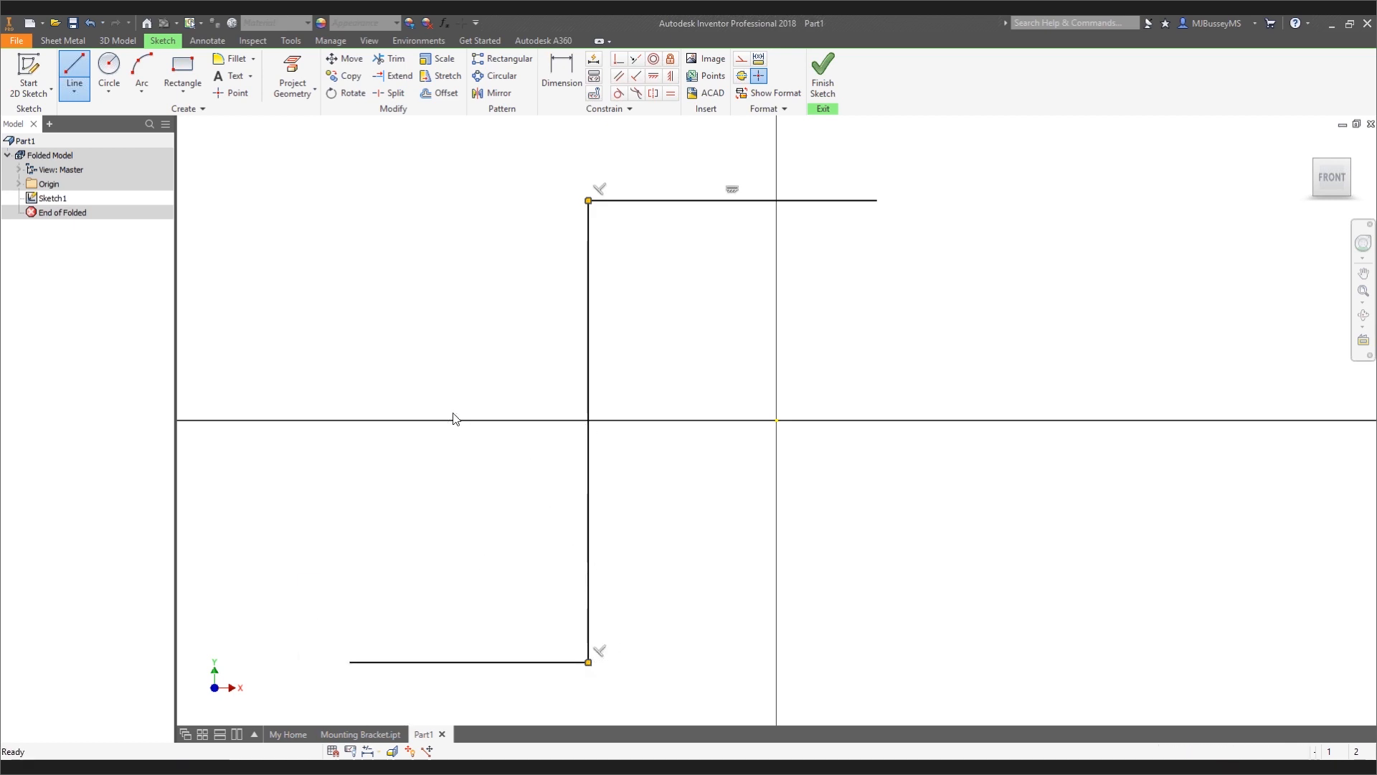
Dimension the distance between the profile's upper and lower horizontal lines as 6 in
{"action": "left_click", "coordinate": [562, 72]}
{"action": "left_click", "coordinate": [661, 201]}
{"action": "left_click", "coordinate": [475, 662]}
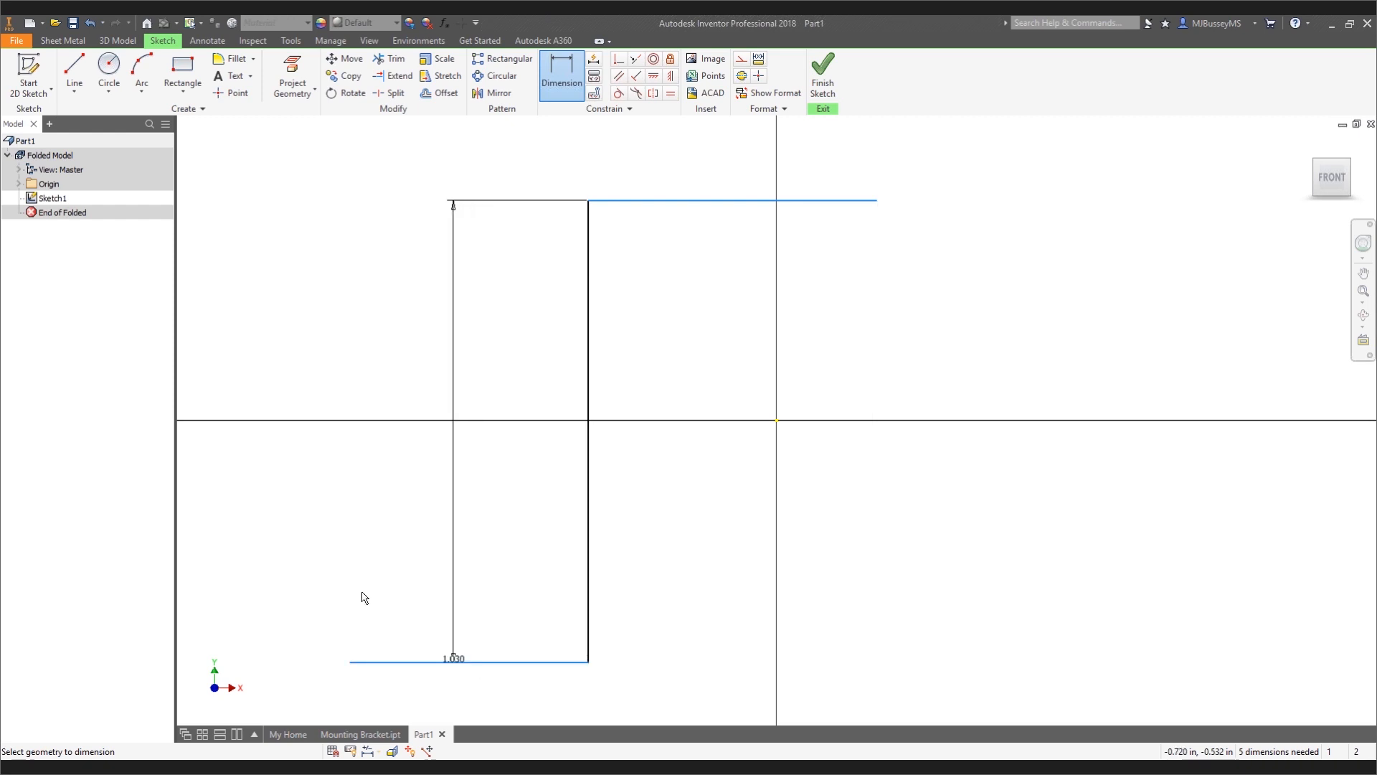
{"action": "left_click", "coordinate": [247, 457]}
{"action": "type", "text": "6"}
{"action": "key", "text": "Return"}
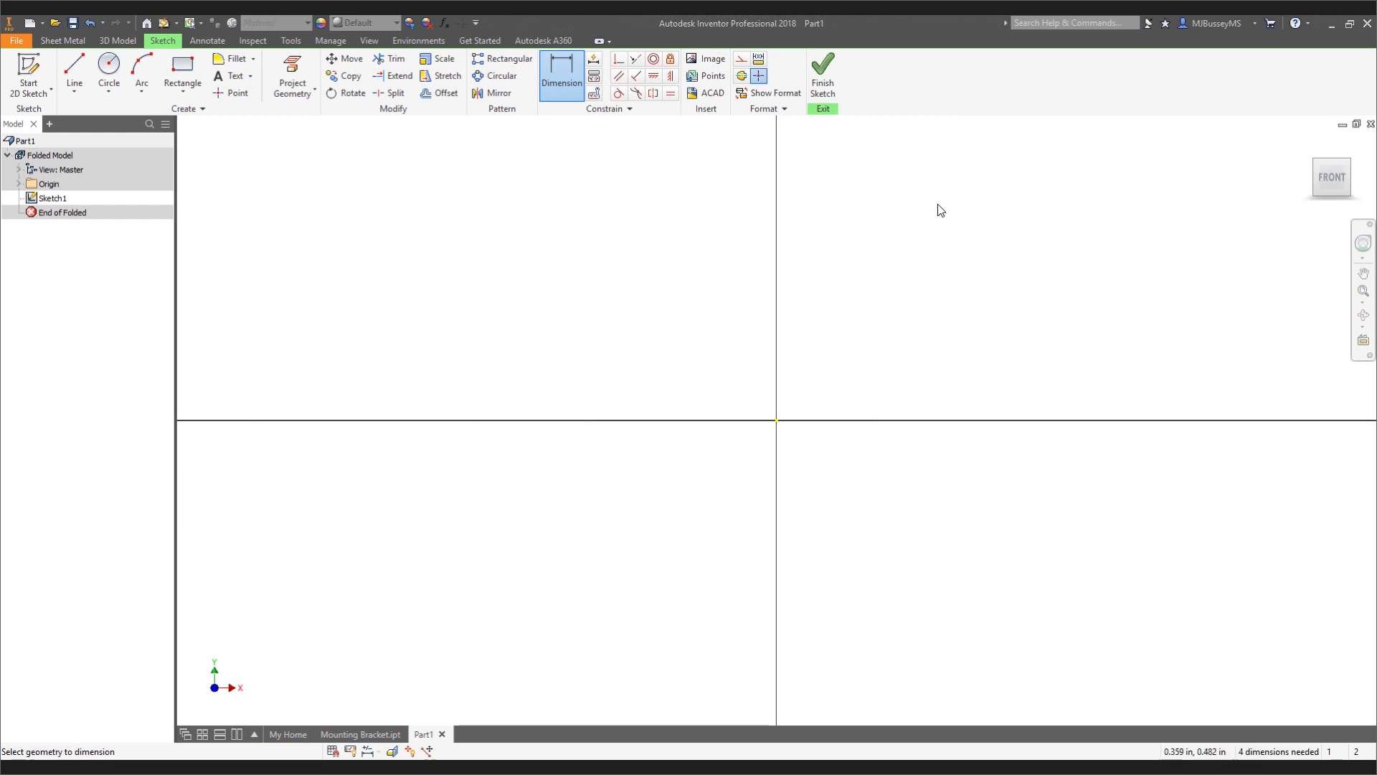
{"action": "left_click", "coordinate": [1333, 178]}
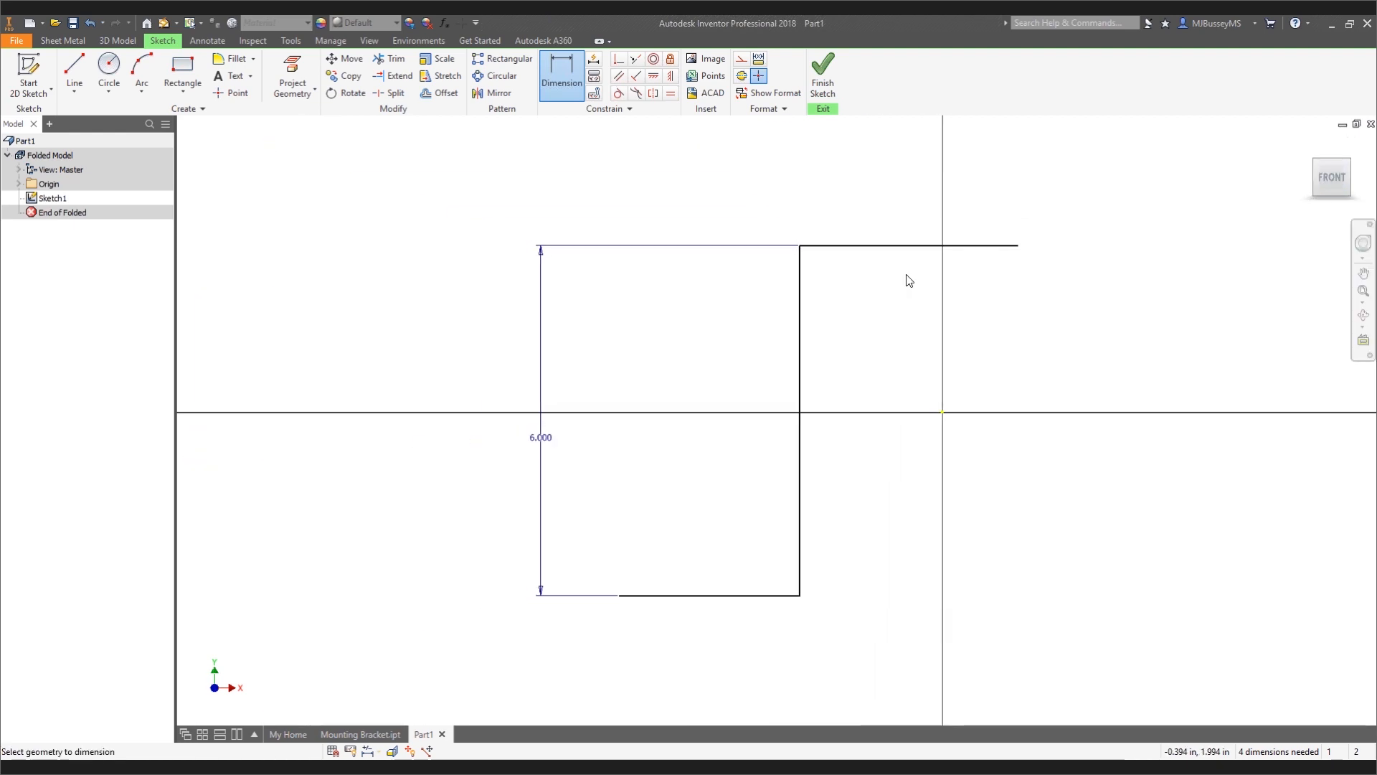
Dimension the upper horizontal line as 2 in and the lower one as 3 in, and finish the sketch
{"action": "left_click", "coordinate": [957, 245]}
{"action": "left_click", "coordinate": [919, 159]}
{"action": "type", "text": "2"}
{"action": "key", "text": "Return"}
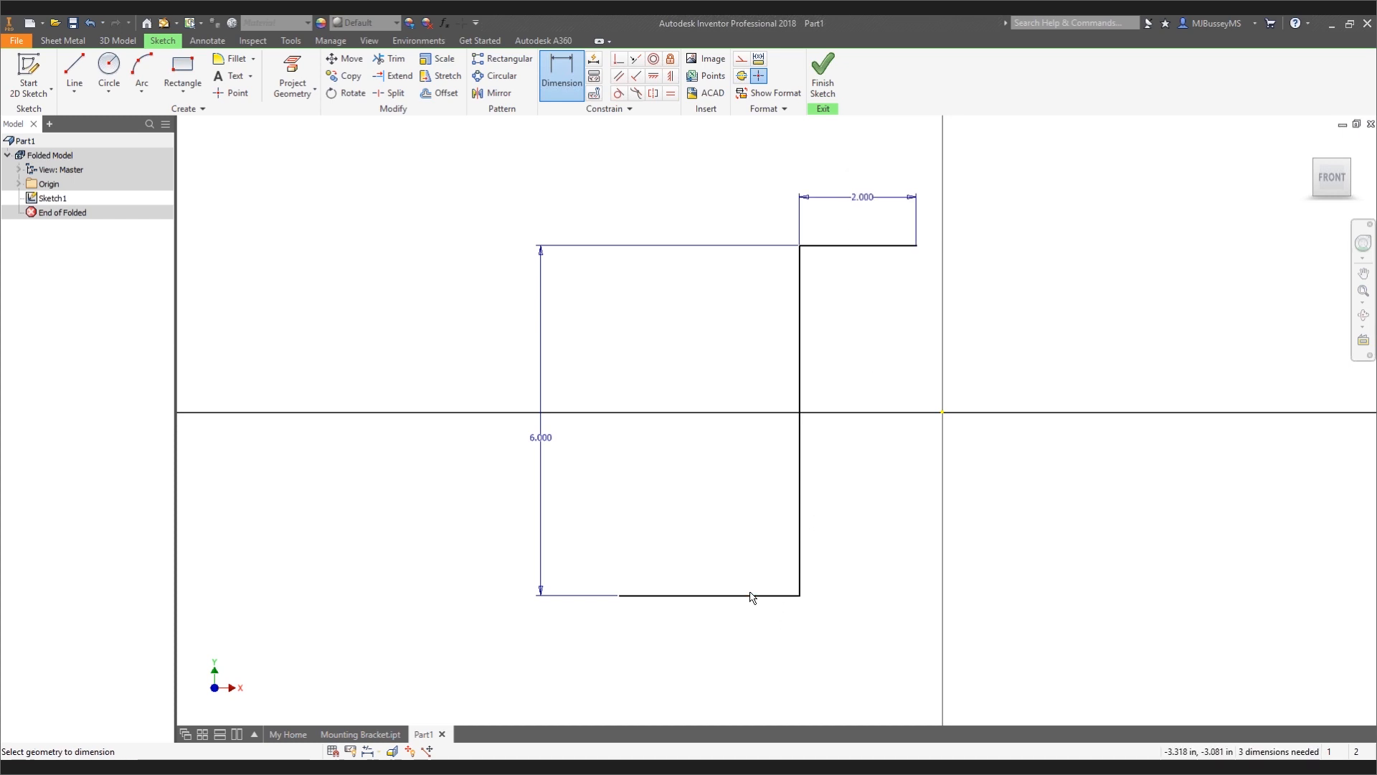
{"action": "left_click", "coordinate": [744, 596]}
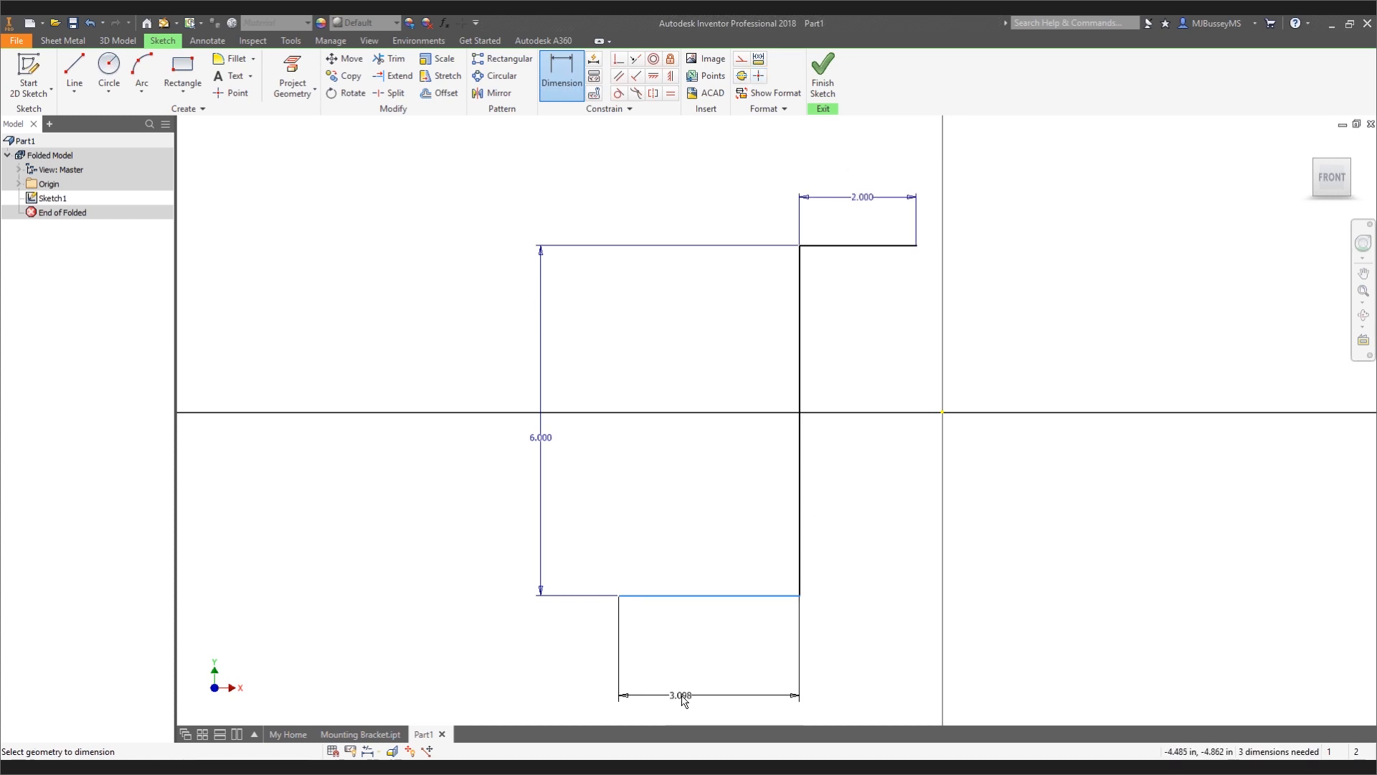
{"action": "left_click", "coordinate": [672, 696]}
{"action": "type", "text": "3"}
{"action": "key", "text": "Return"}
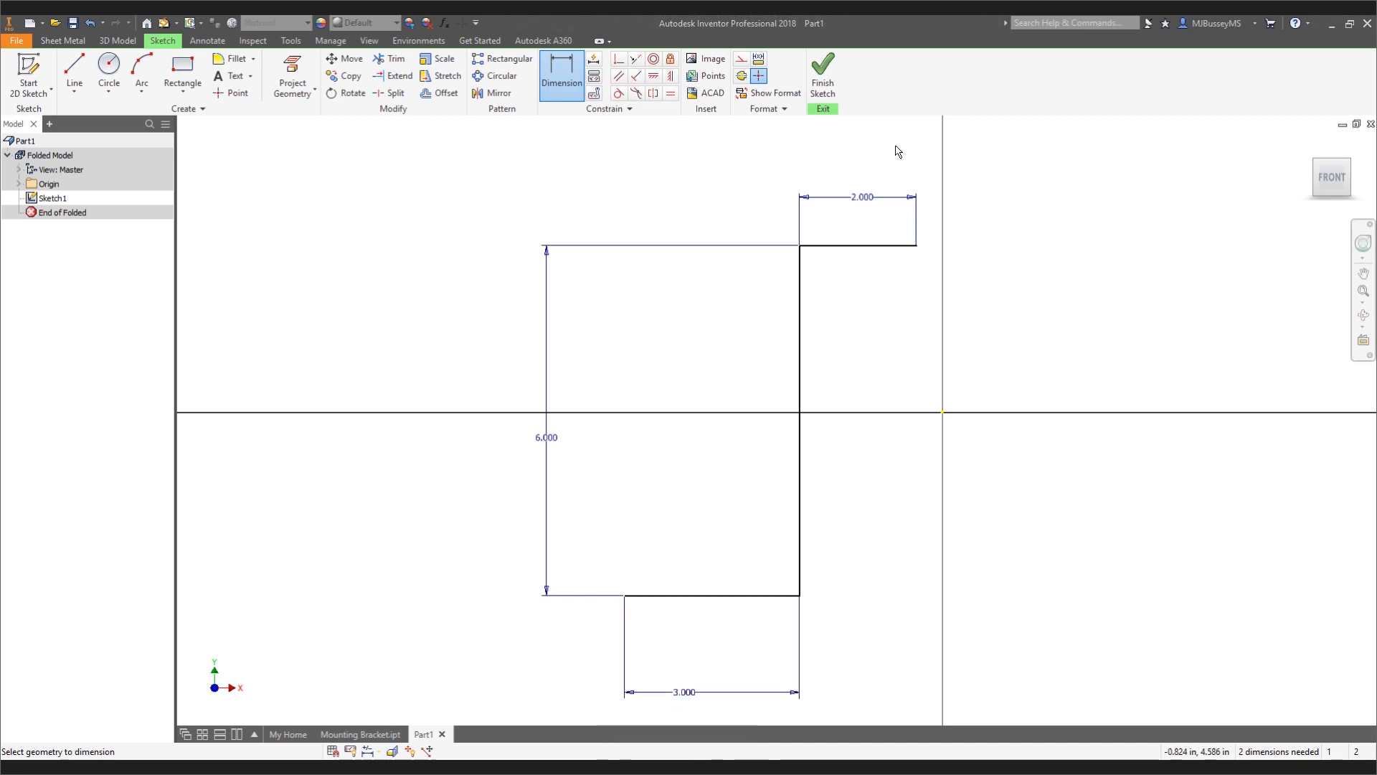
{"action": "left_click", "coordinate": [824, 79]}
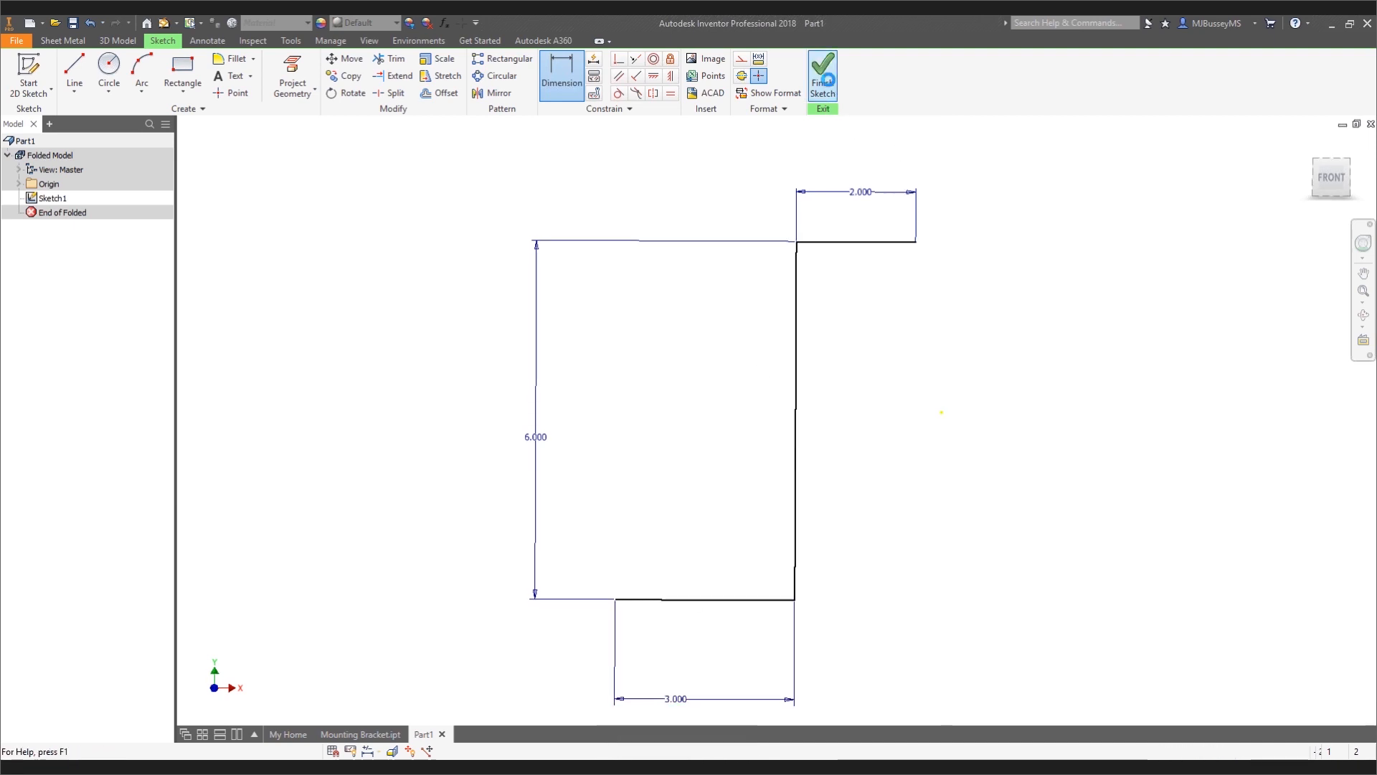
{"action": "left_click", "coordinate": [1311, 145]}
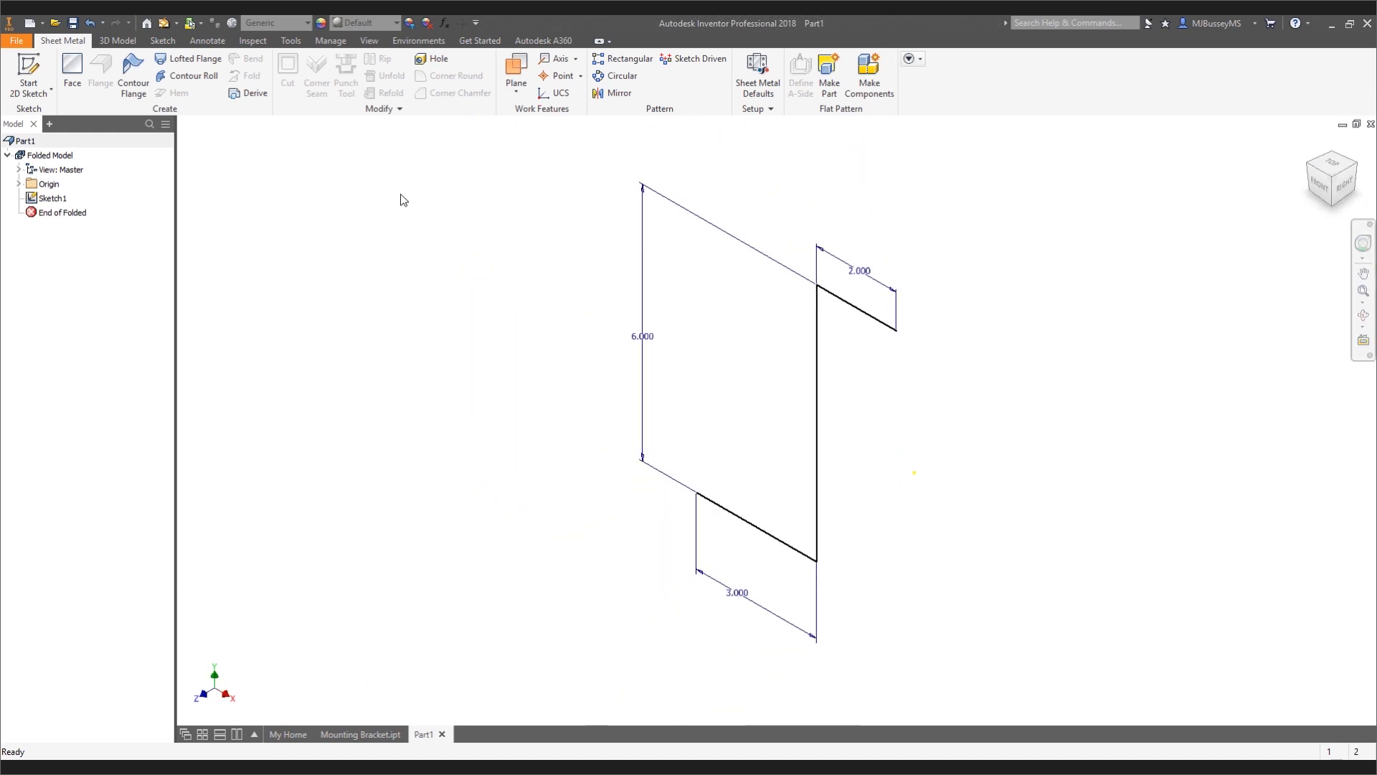
Preview a contour flange of the Z-shaped profile, review its available unfold rules and cancel the feature
{"action": "left_click", "coordinate": [132, 70]}
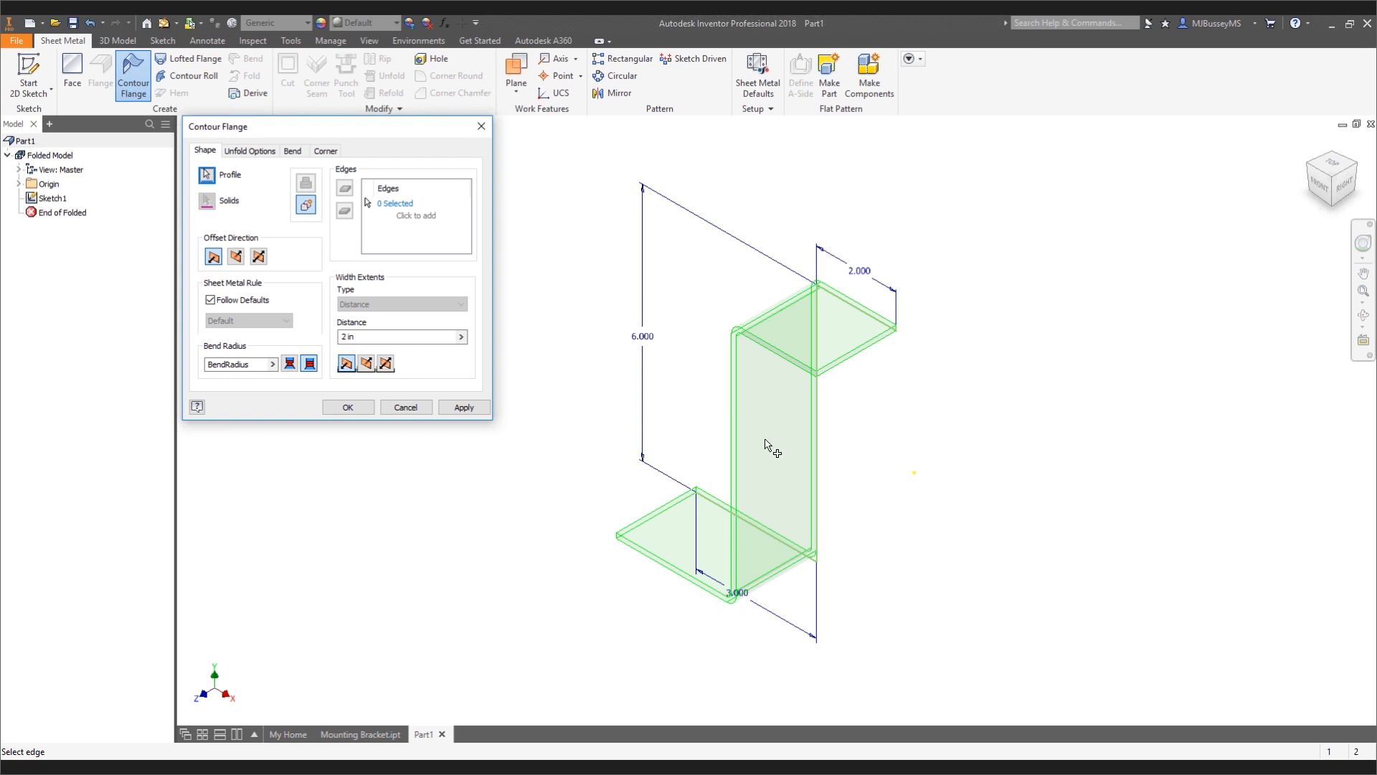
{"action": "left_click", "coordinate": [250, 150]}
{"action": "left_click", "coordinate": [287, 186]}
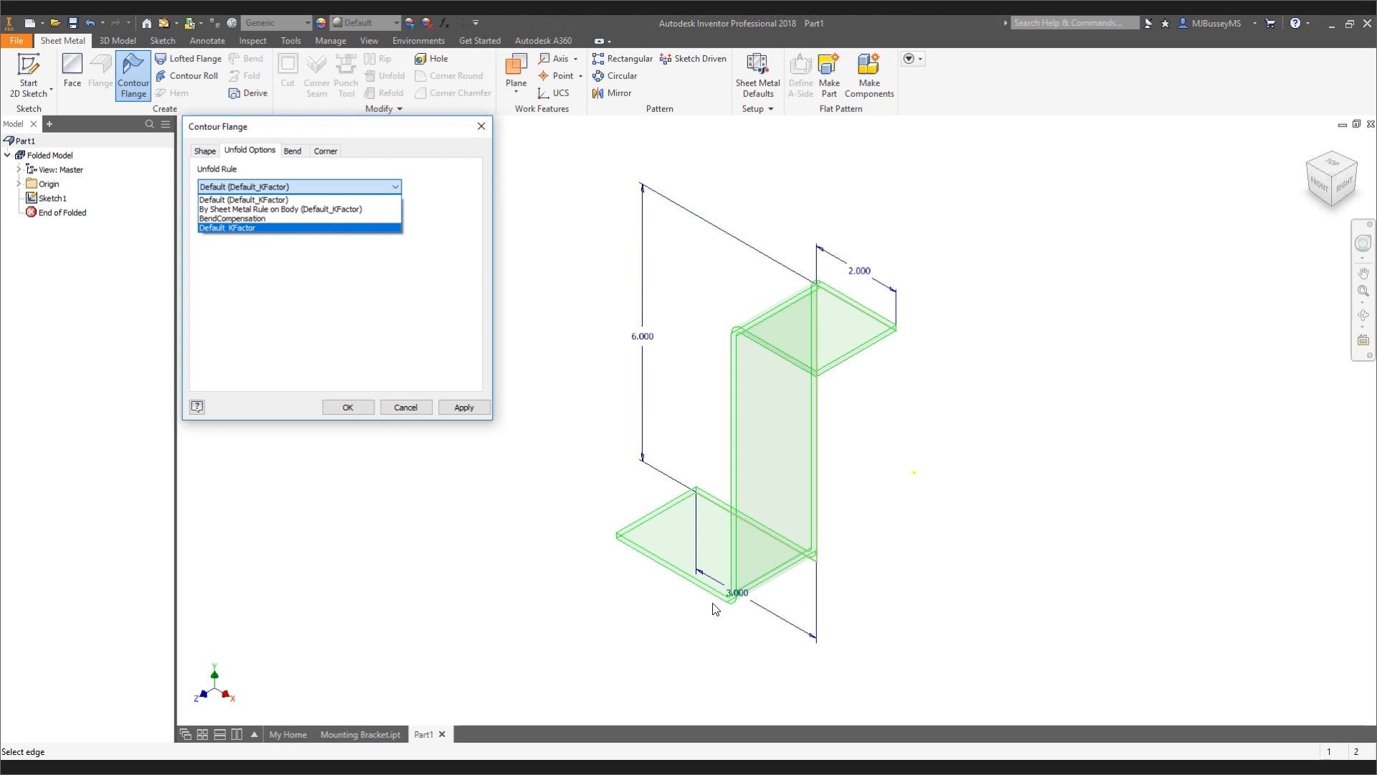
{"action": "left_click", "coordinate": [422, 411]}
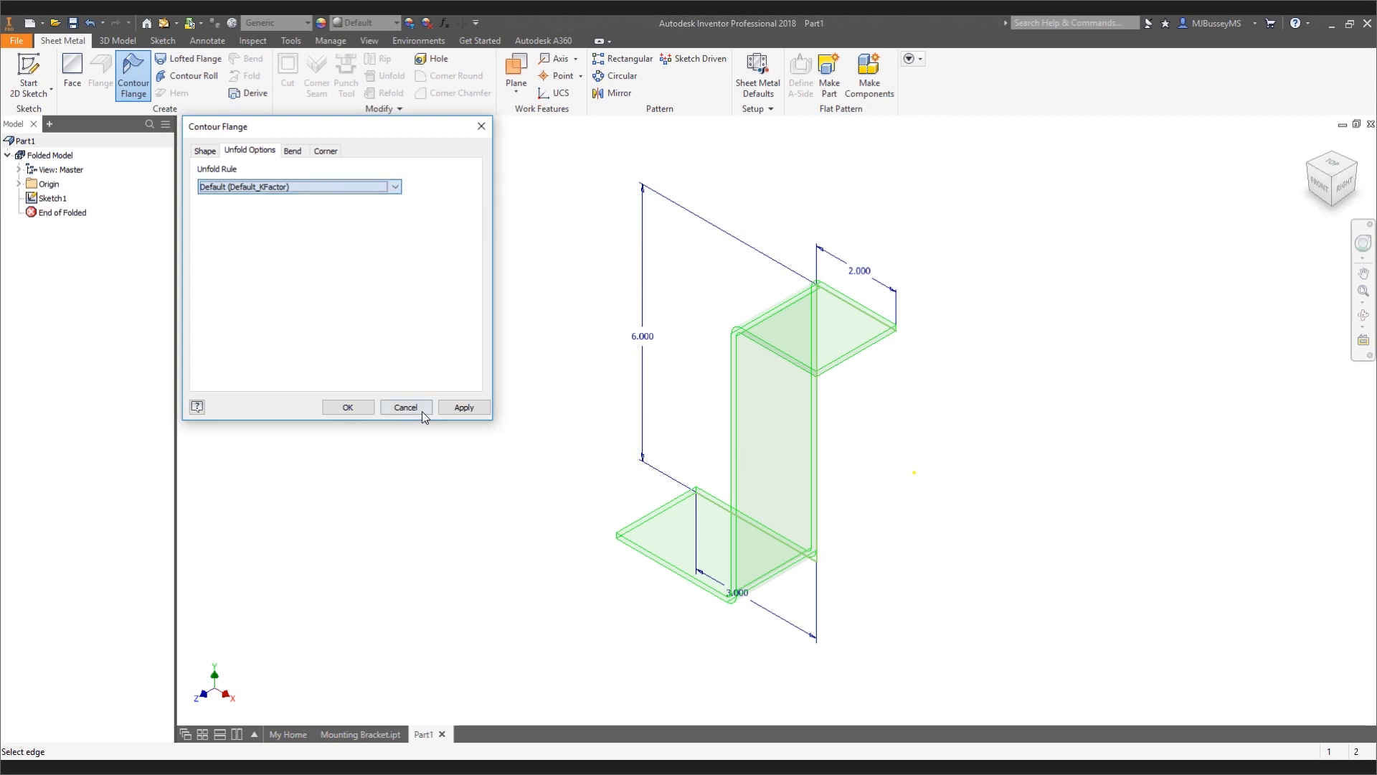
{"action": "left_click", "coordinate": [413, 406]}
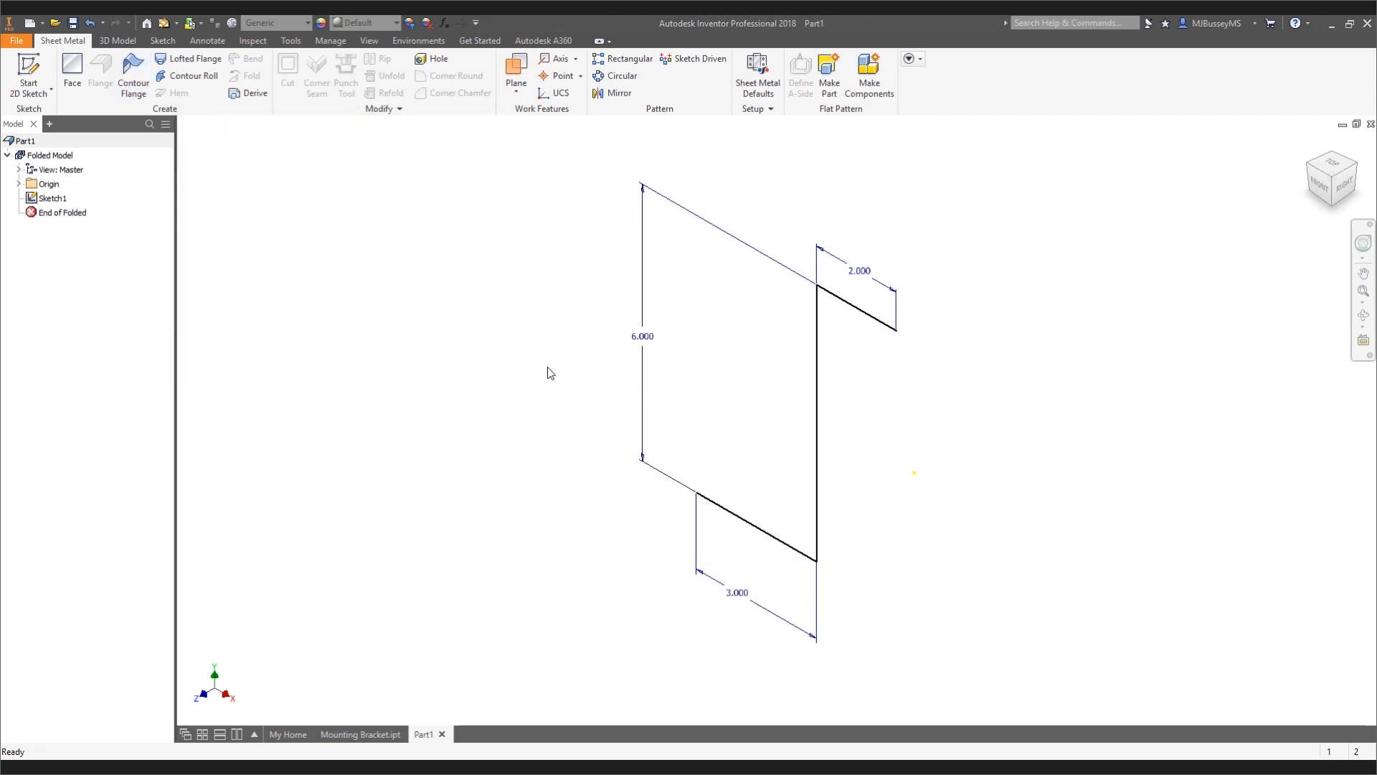
Edit the profile sketch to convert the lower 3 in line to construction geometry
{"action": "left_click", "coordinate": [762, 530]}
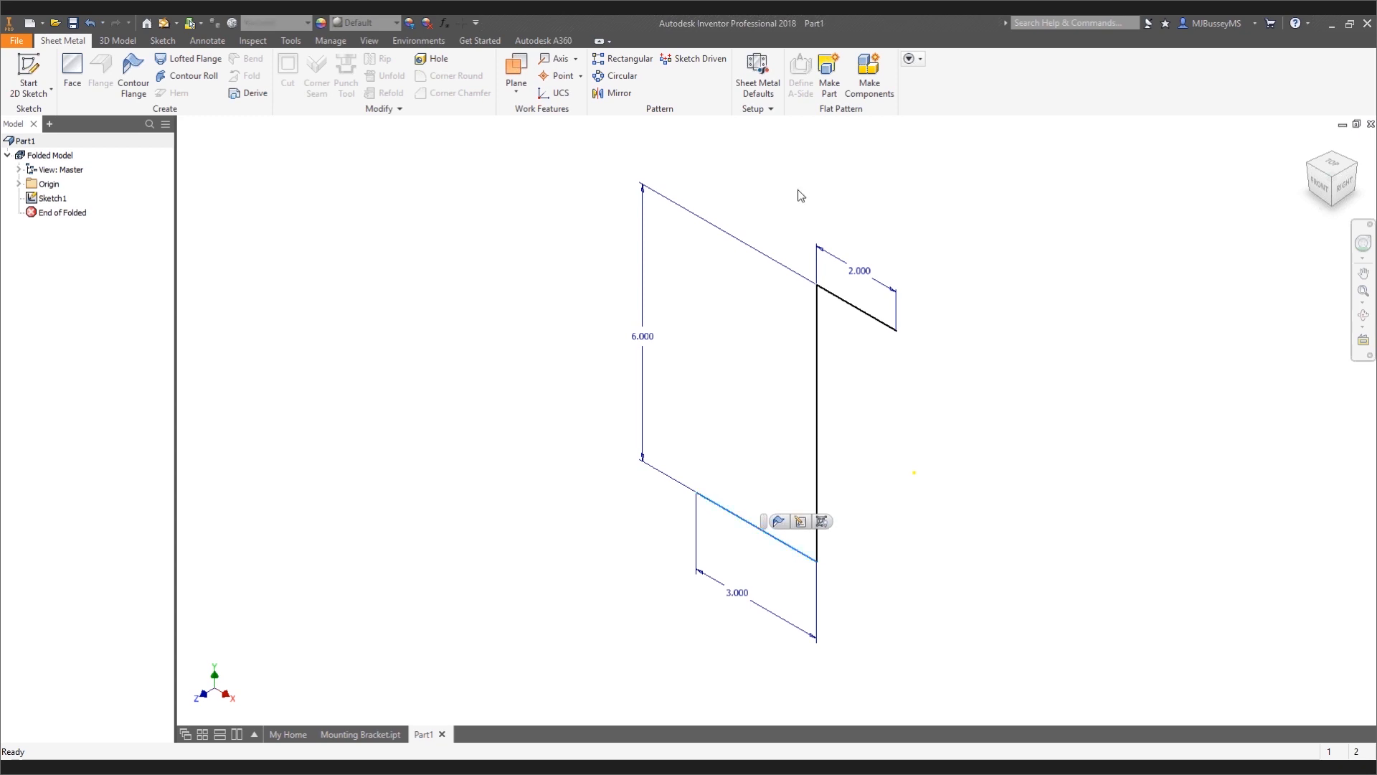
{"action": "left_click", "coordinate": [737, 191]}
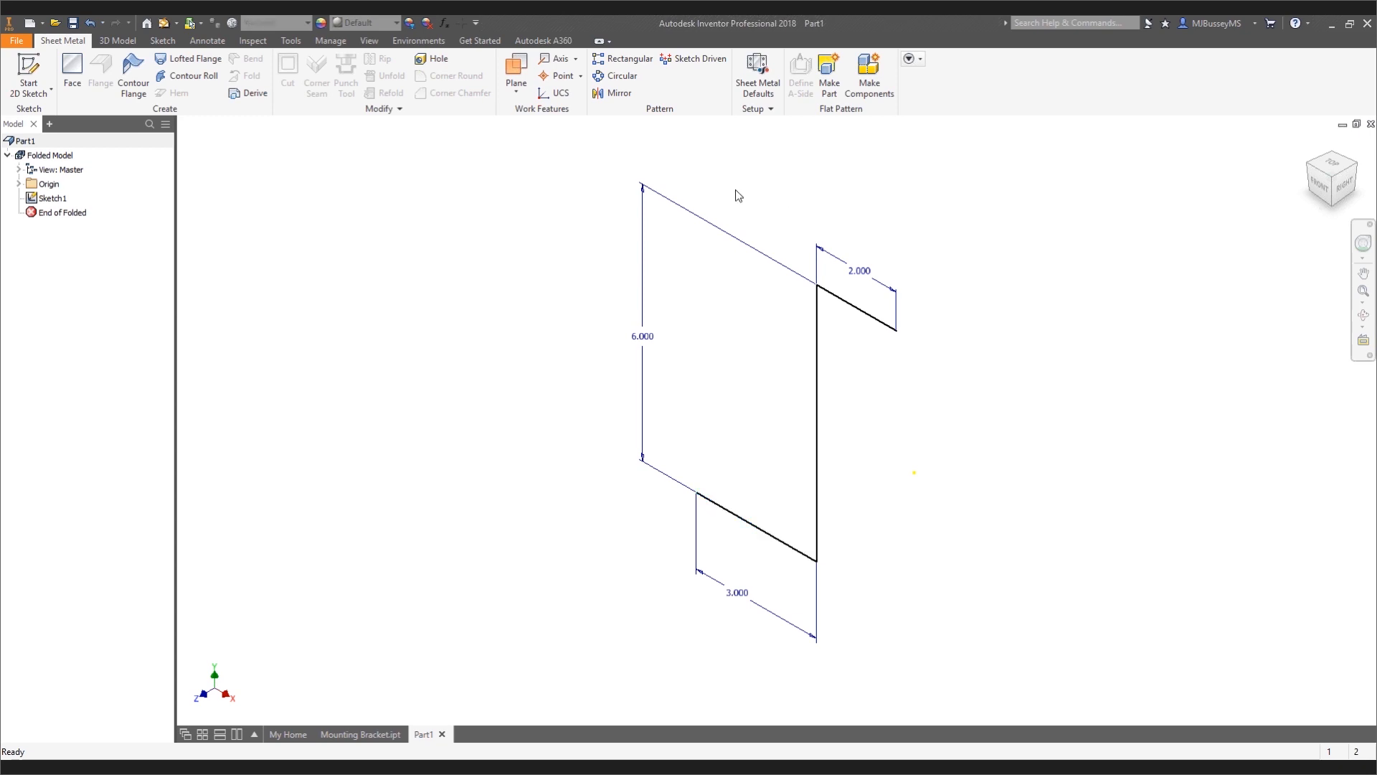
{"action": "double_click", "coordinate": [34, 200]}
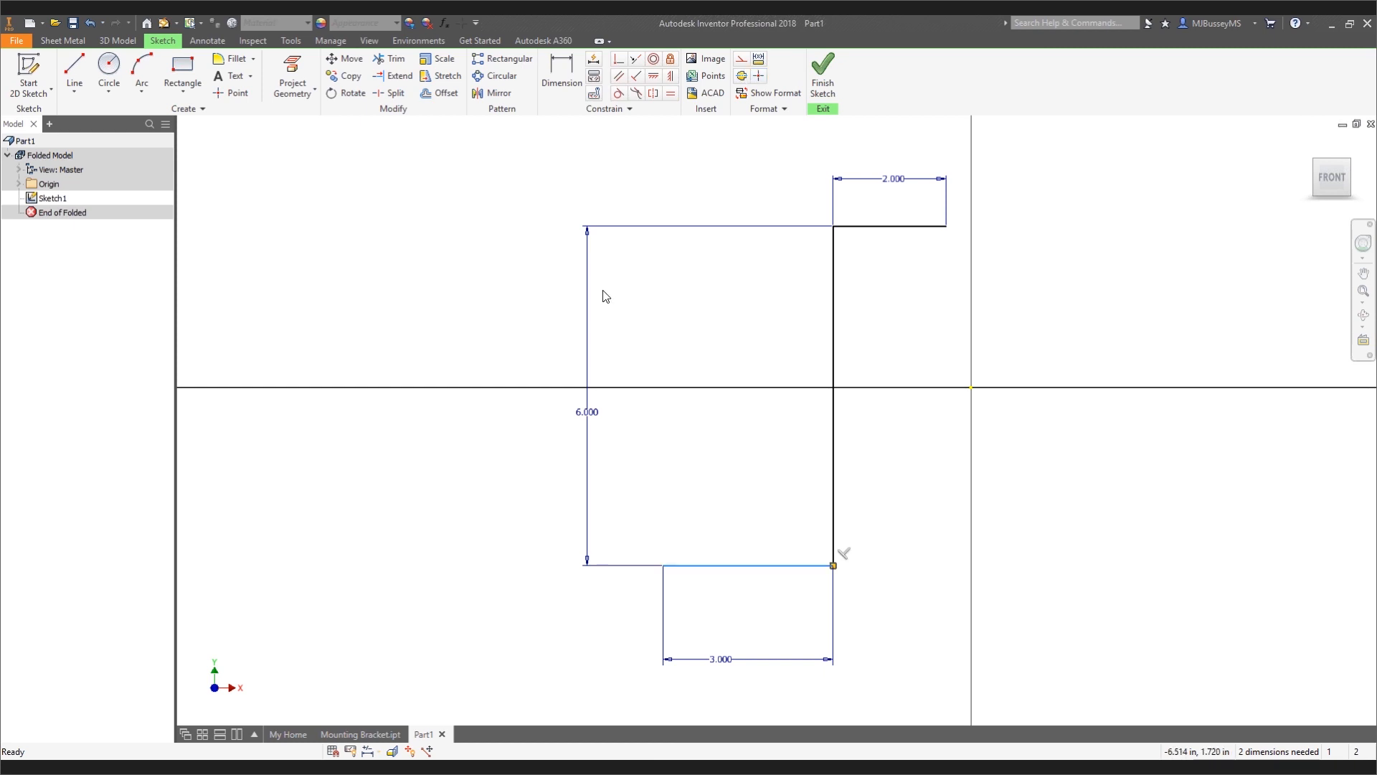
{"action": "left_click", "coordinate": [741, 59]}
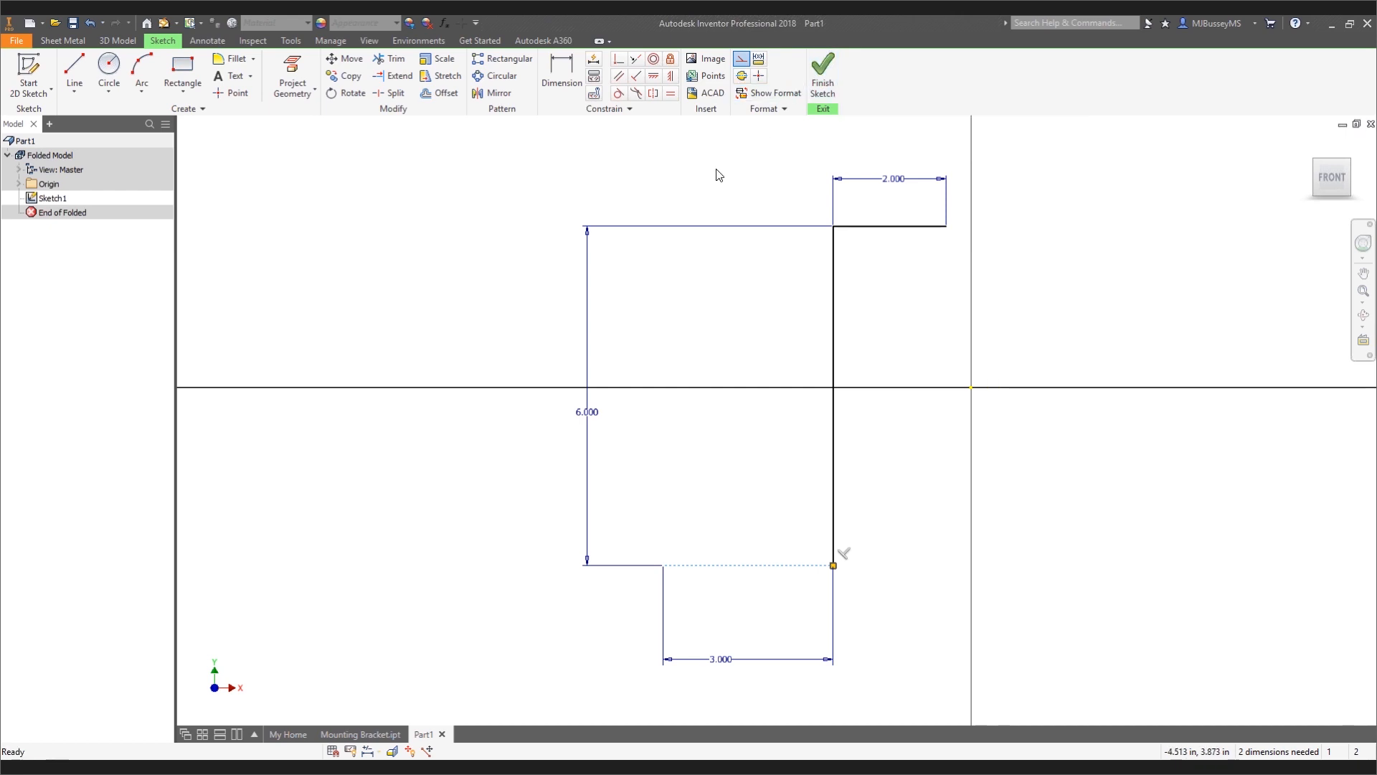
{"action": "left_click", "coordinate": [821, 84]}
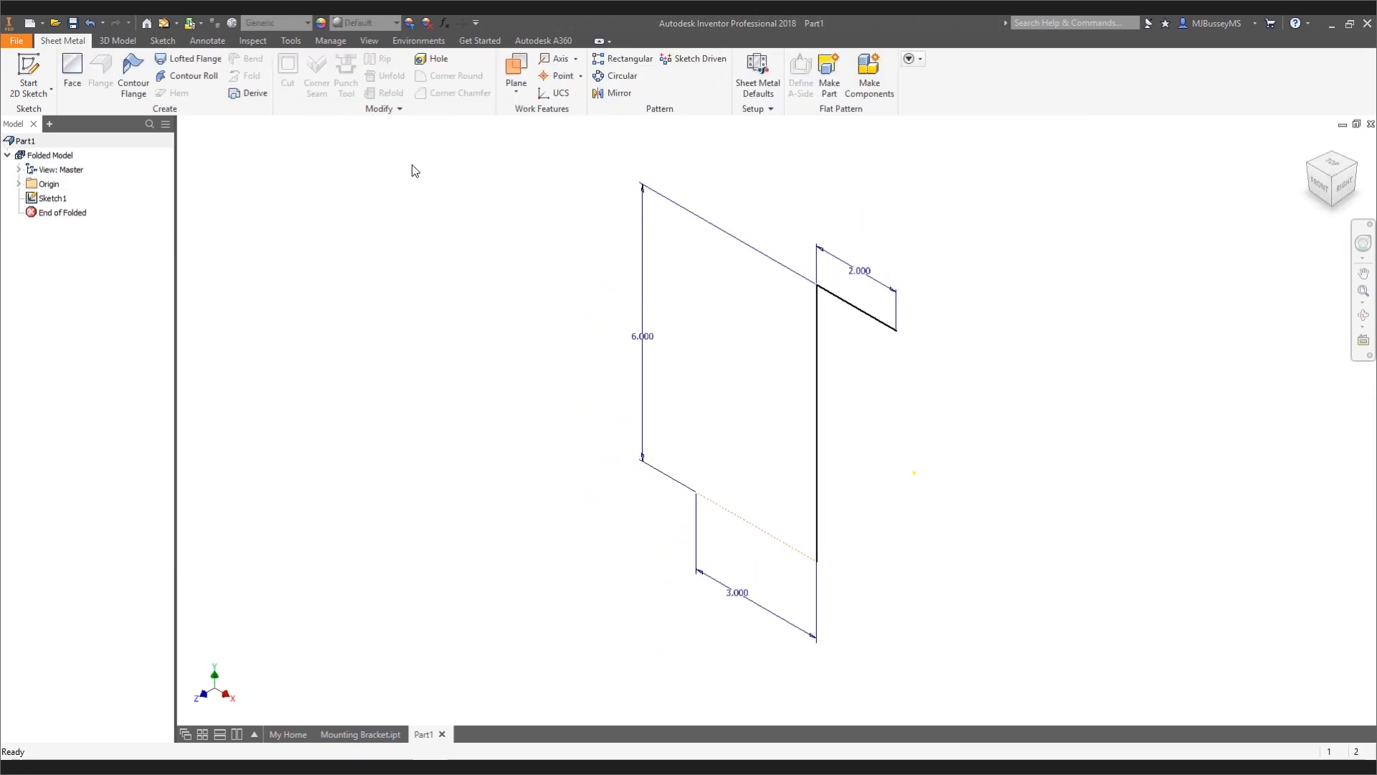
Create a 2 in wide contour flange from the open sketch profile, using the Default_KFactor unfold rule
{"action": "left_click", "coordinate": [134, 76]}
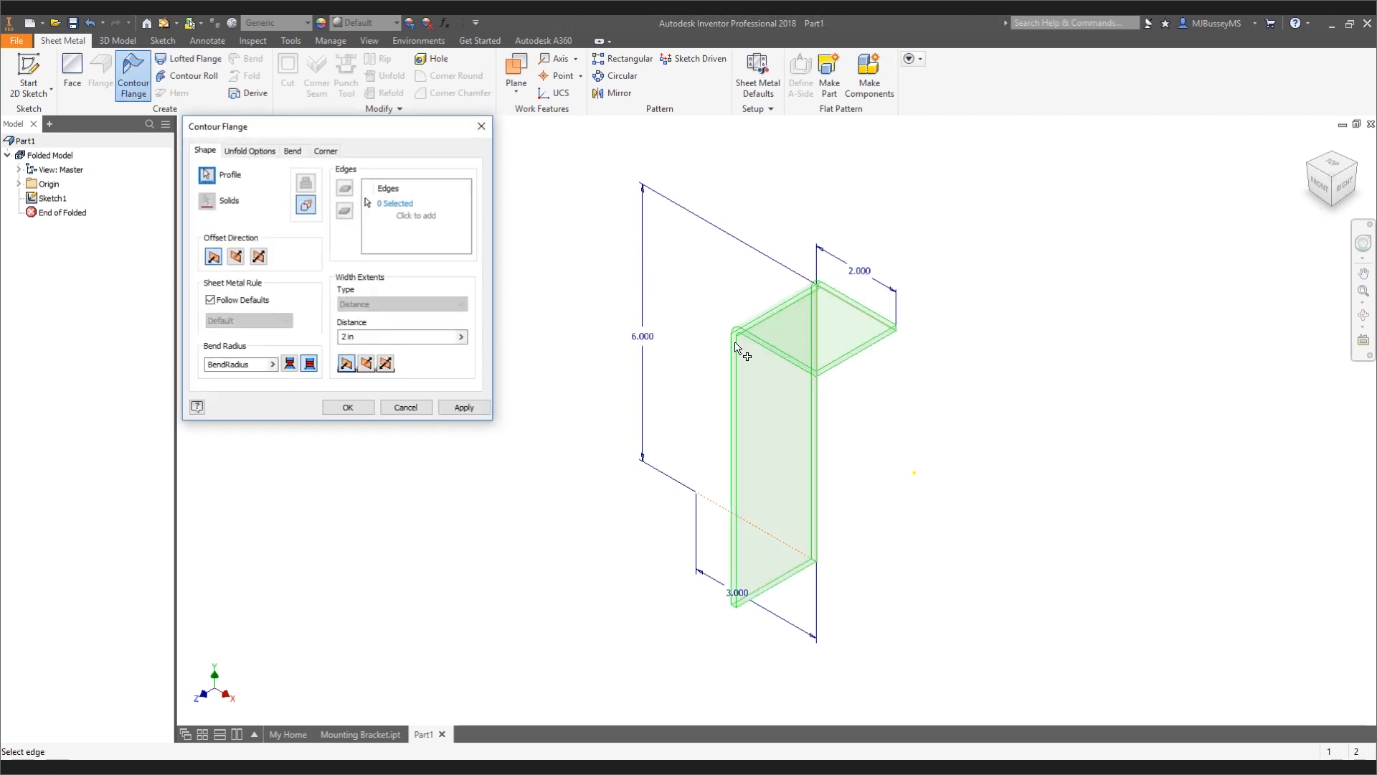
{"action": "left_click", "coordinate": [244, 149]}
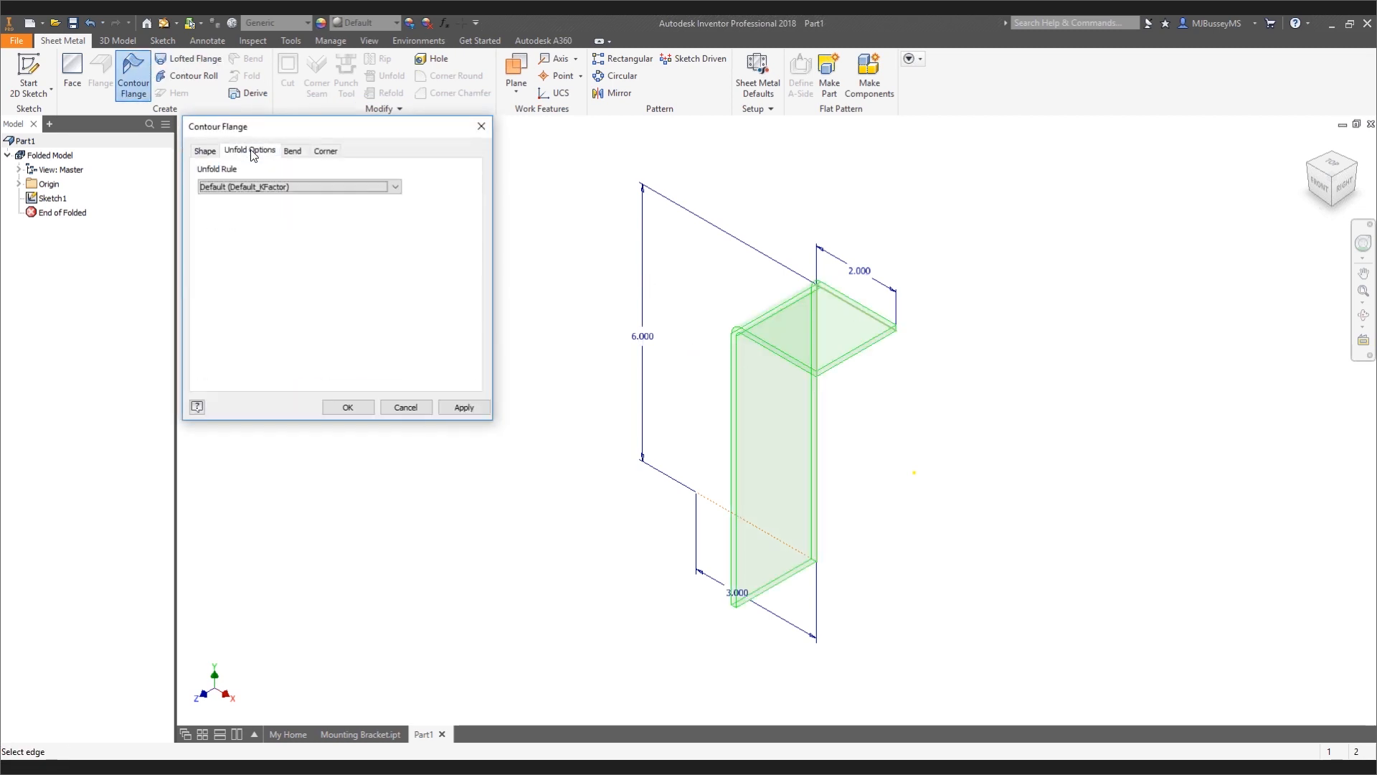
{"action": "left_click", "coordinate": [286, 185]}
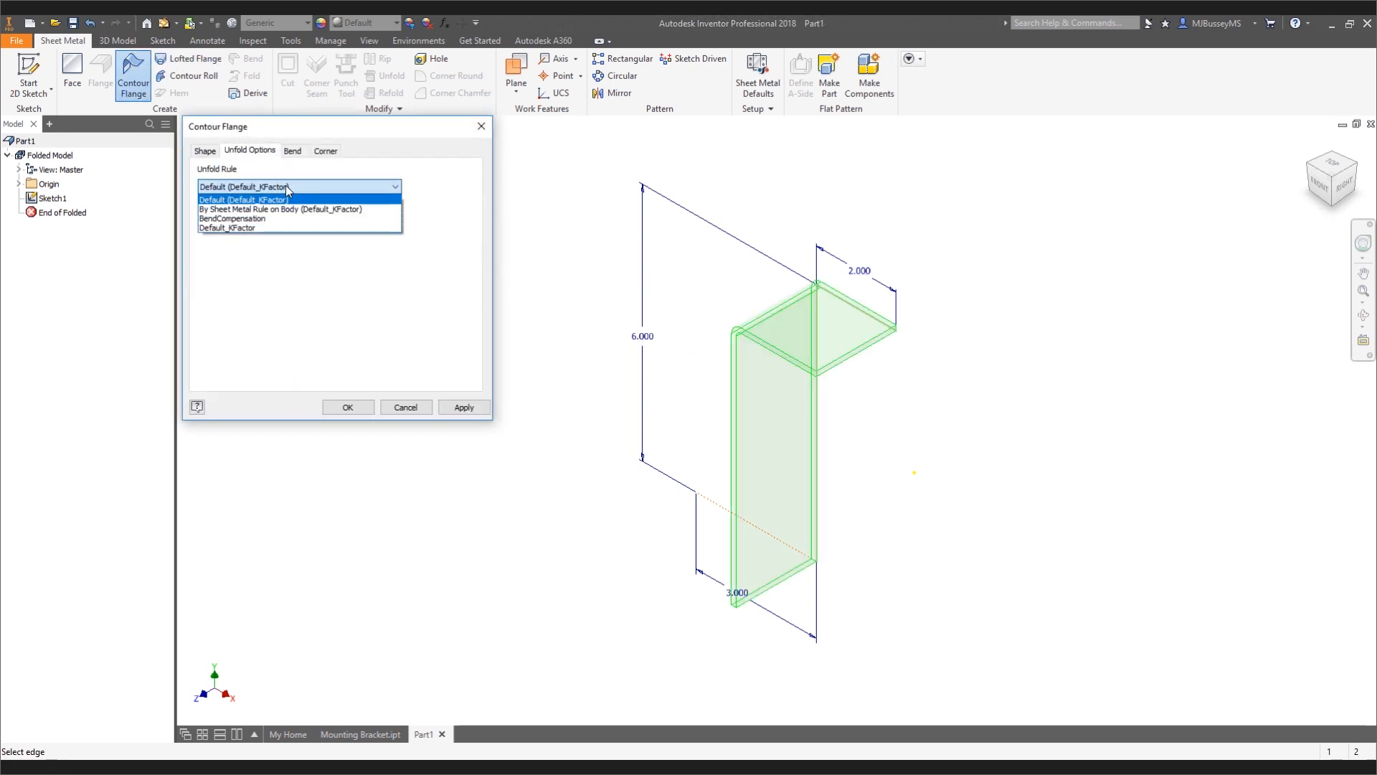
{"action": "left_click", "coordinate": [255, 229]}
{"action": "left_click", "coordinate": [349, 406]}
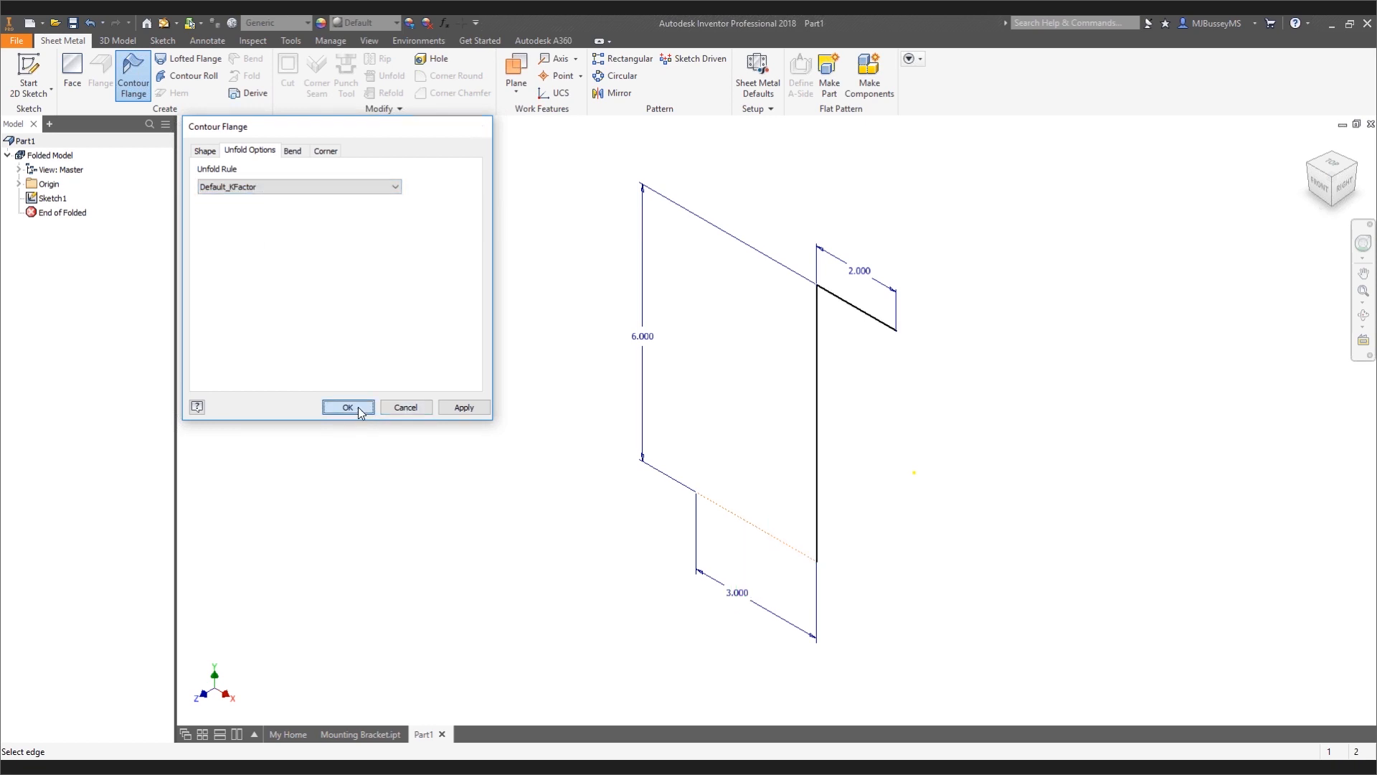
Create a sheet metal unfold rule named Rule 2 with a KFactor of 0.7, leaving the sheet metal defaults as they are
{"action": "left_click", "coordinate": [769, 69]}
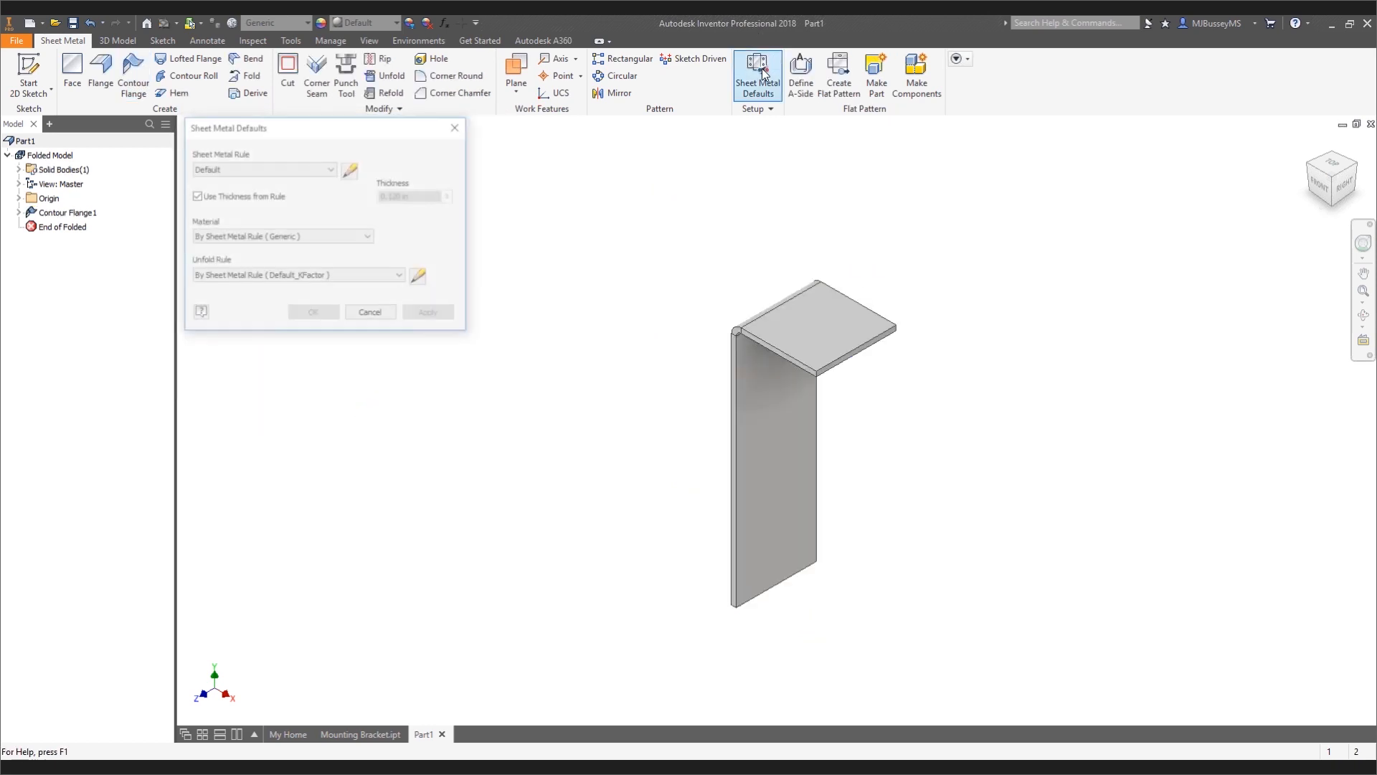
{"action": "left_click", "coordinate": [421, 278]}
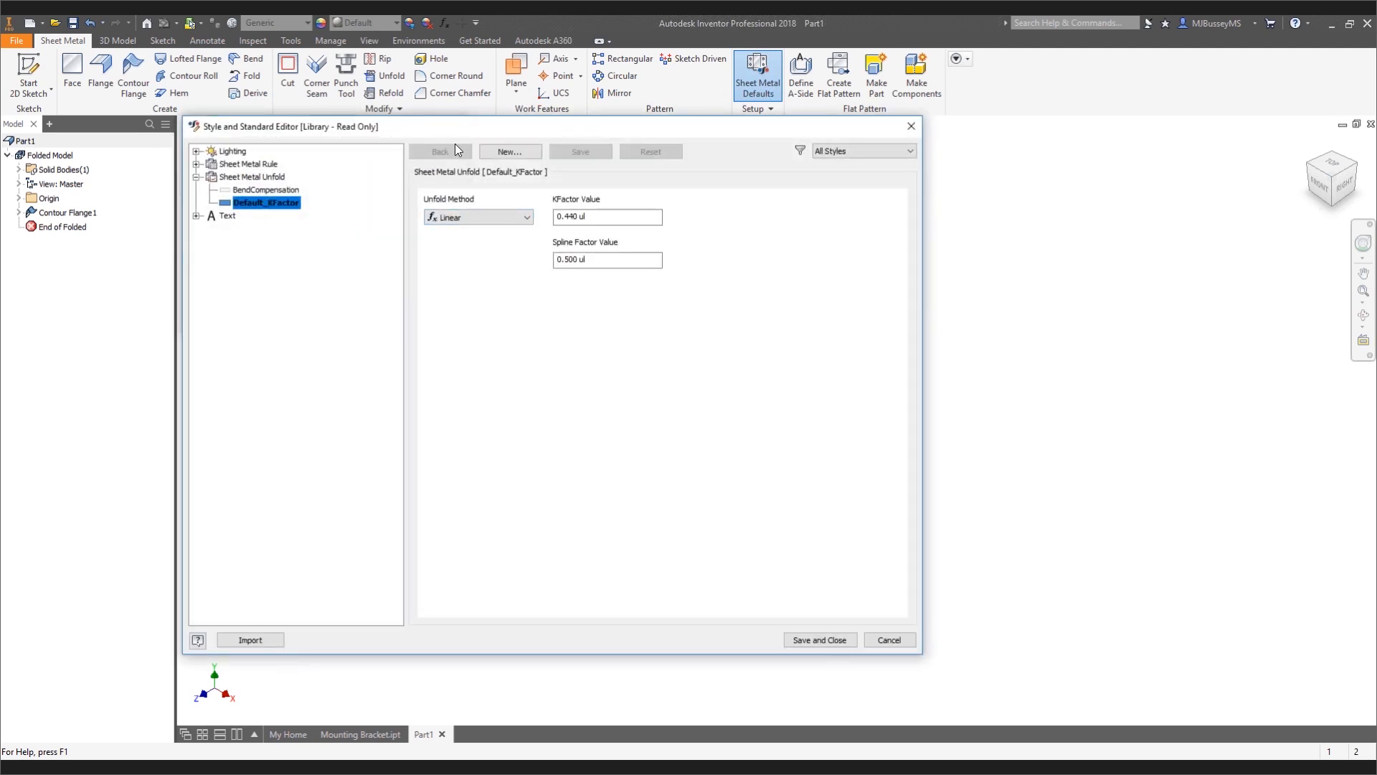
{"action": "left_click", "coordinate": [509, 151]}
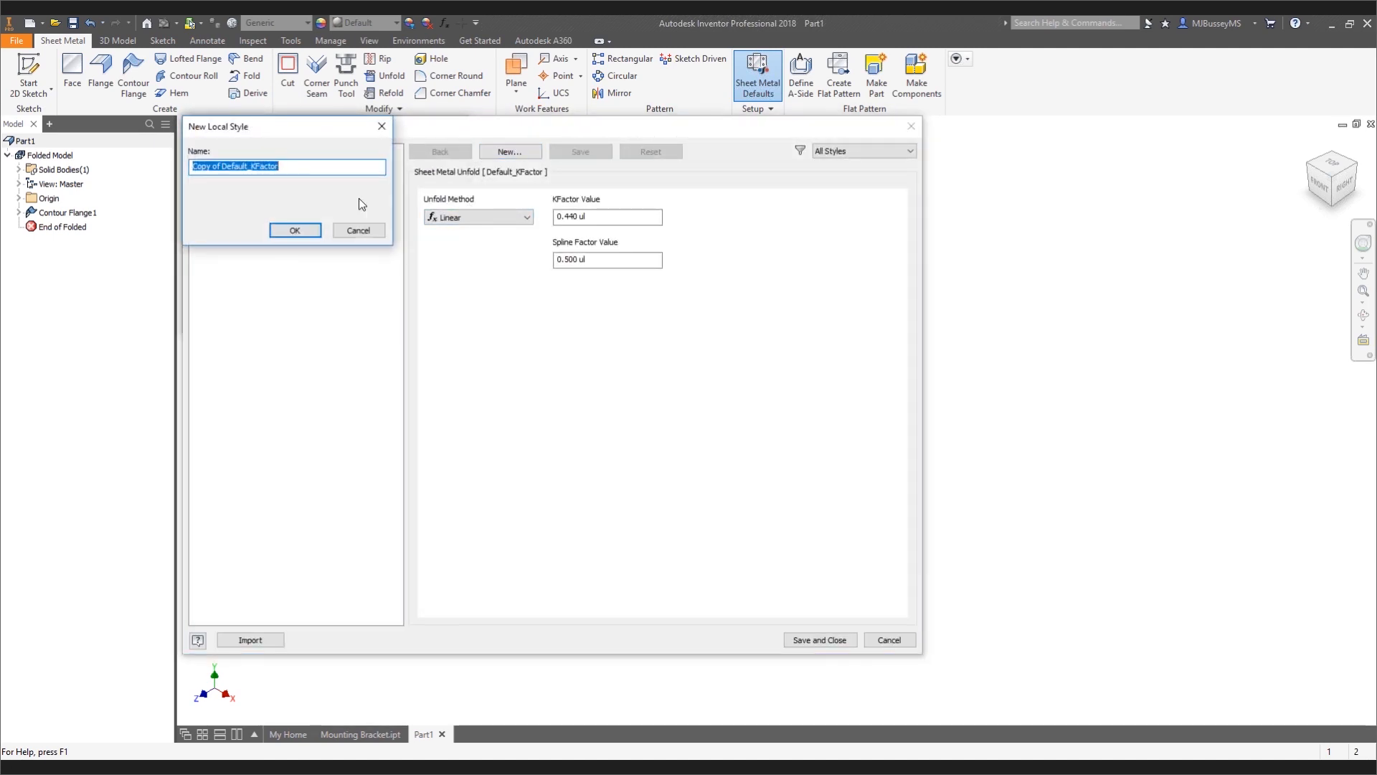
{"action": "type", "text": "Rule 2"}
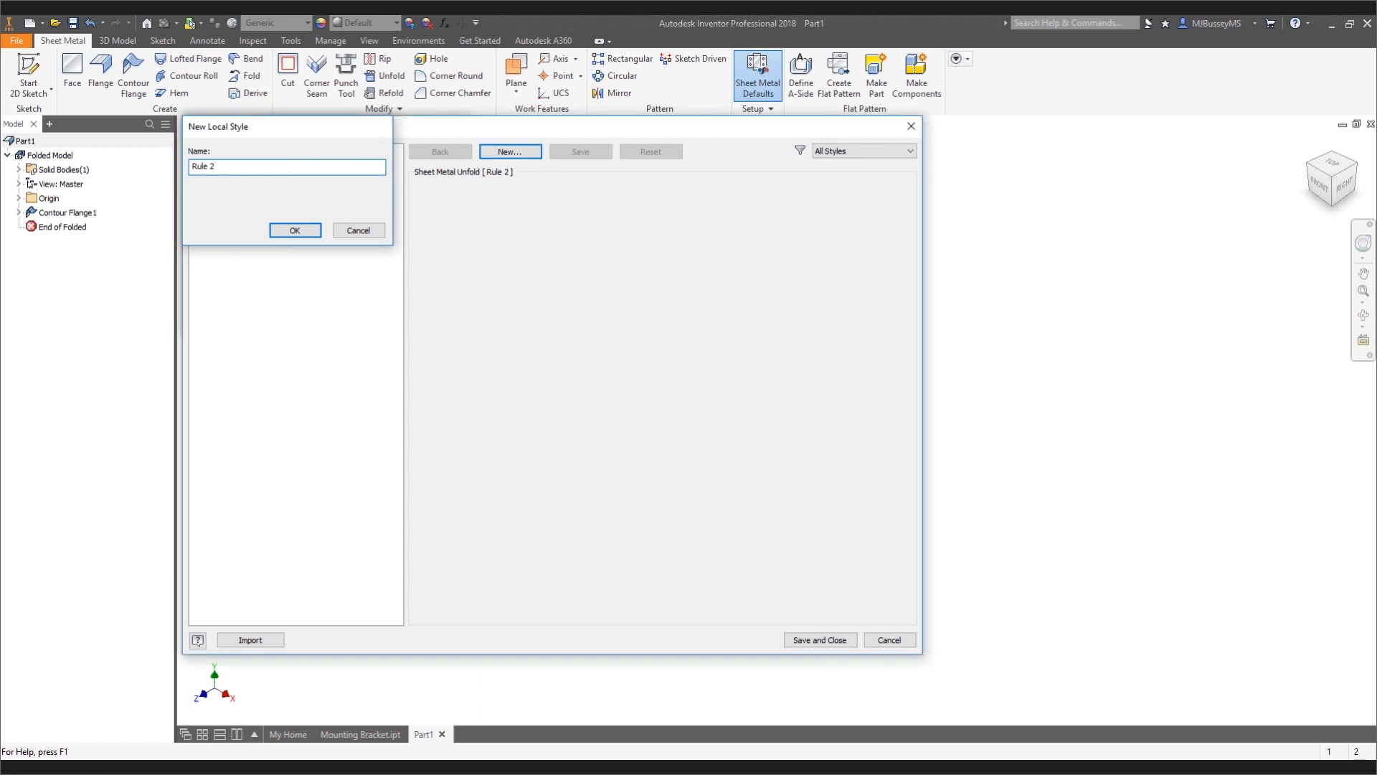
{"action": "key", "text": "Return"}
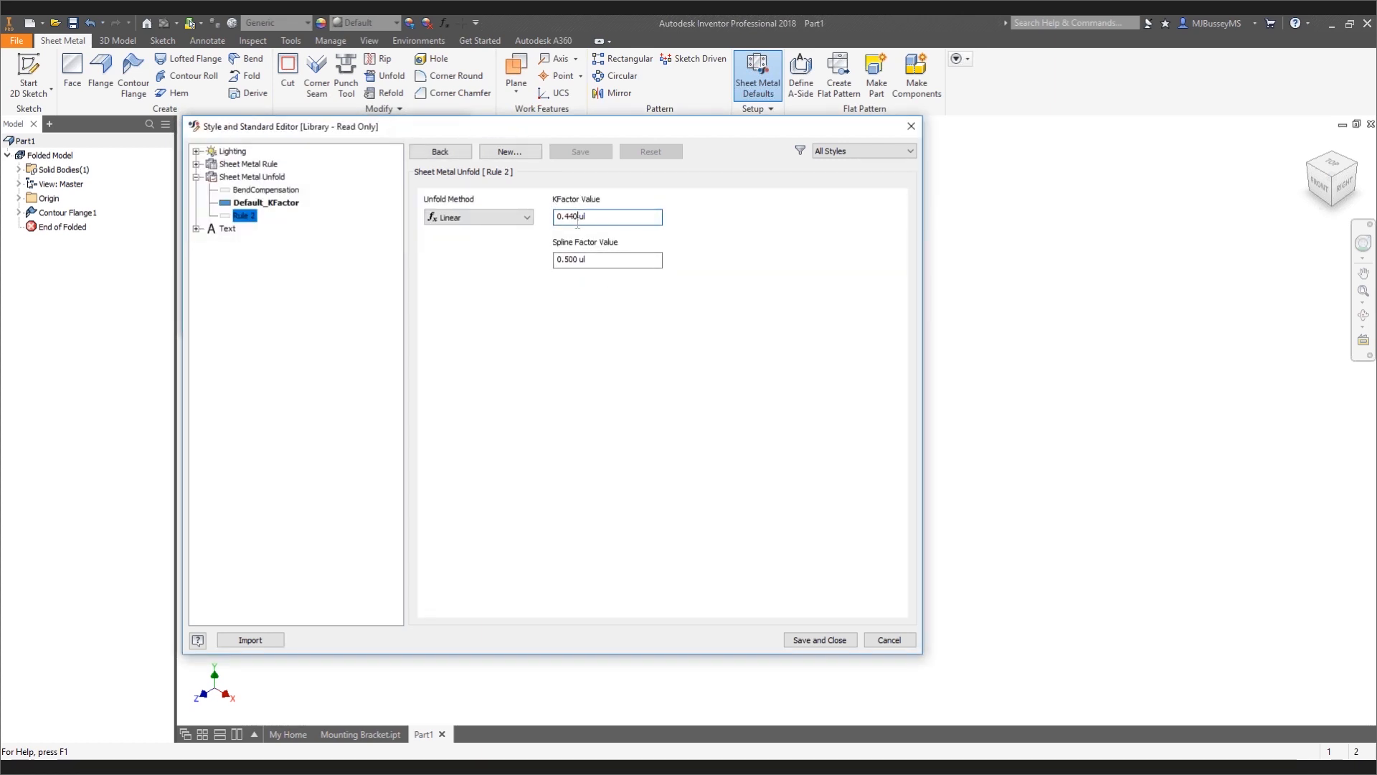
{"action": "double_click", "coordinate": [566, 216]}
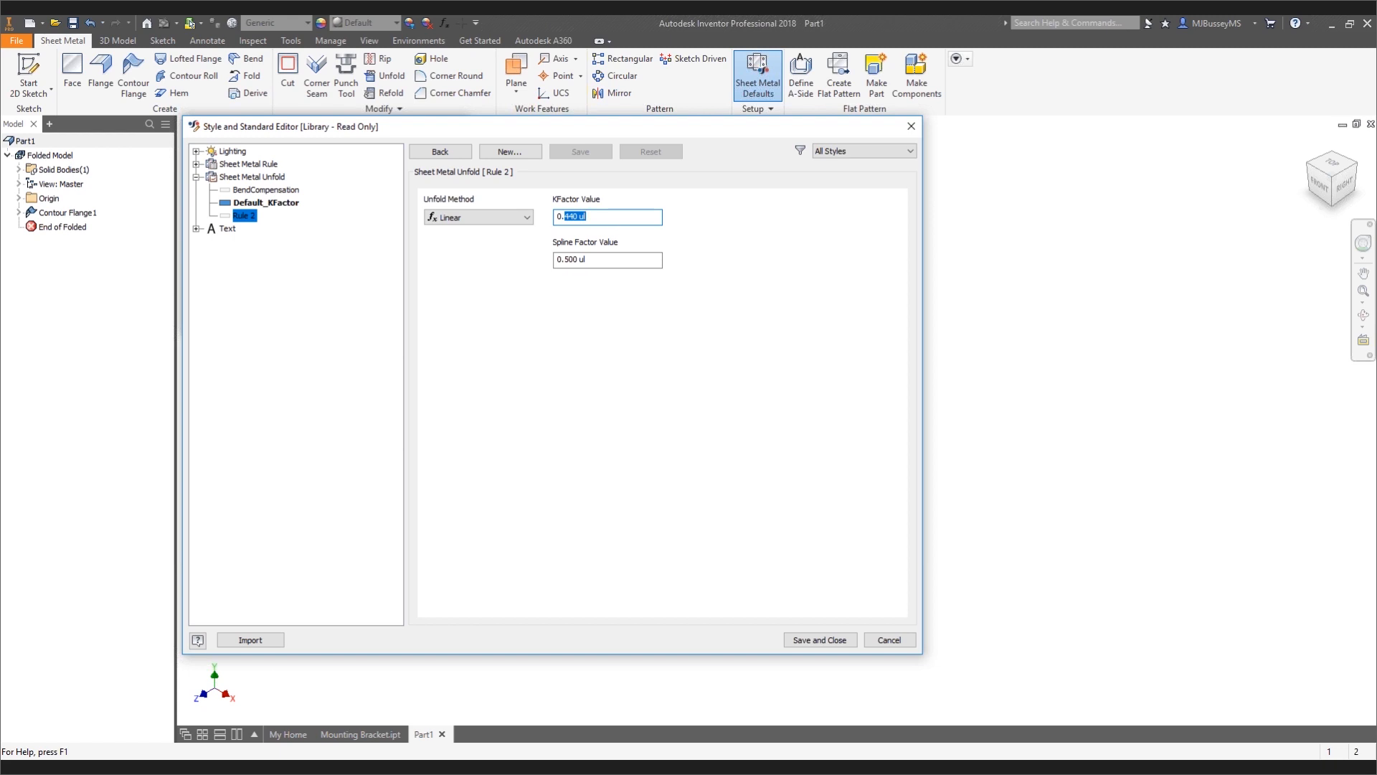
{"action": "type", "text": "0.7"}
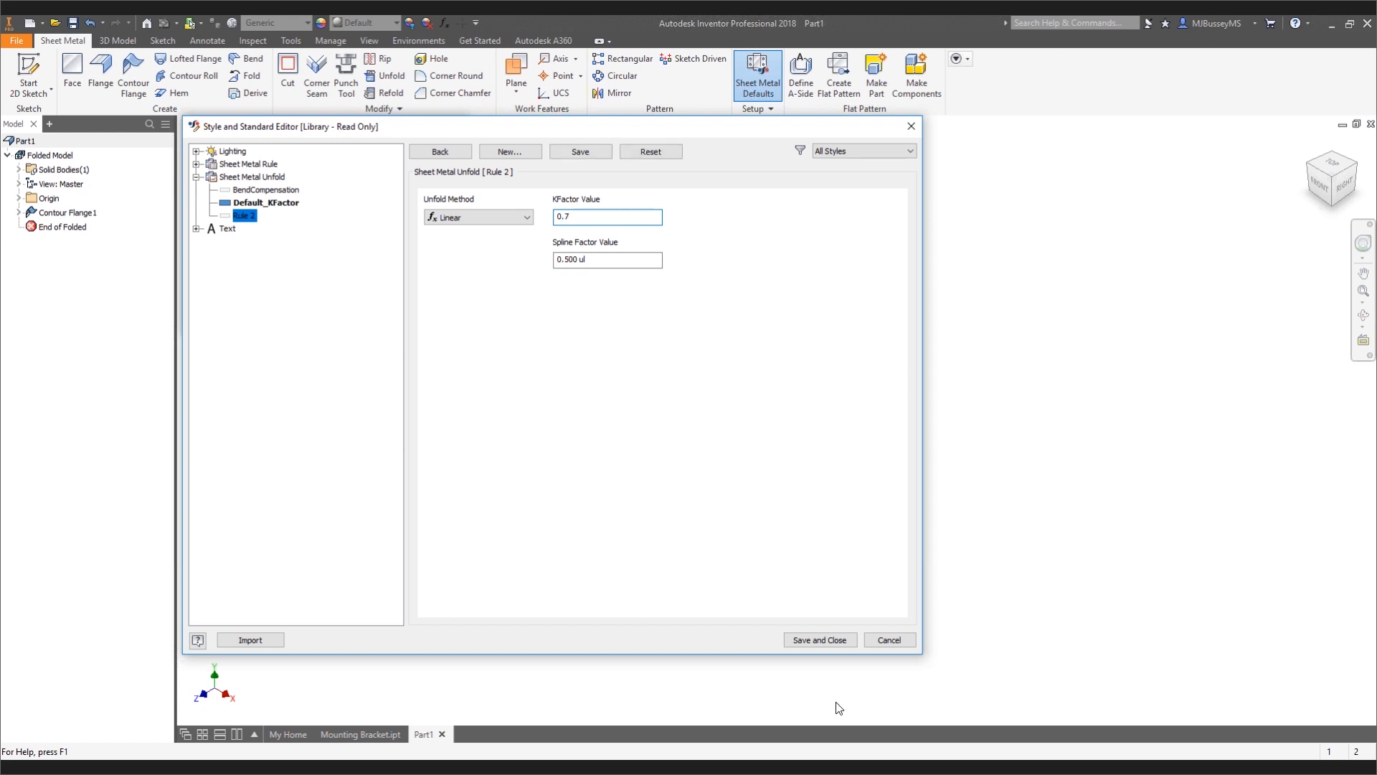
{"action": "left_click", "coordinate": [843, 640]}
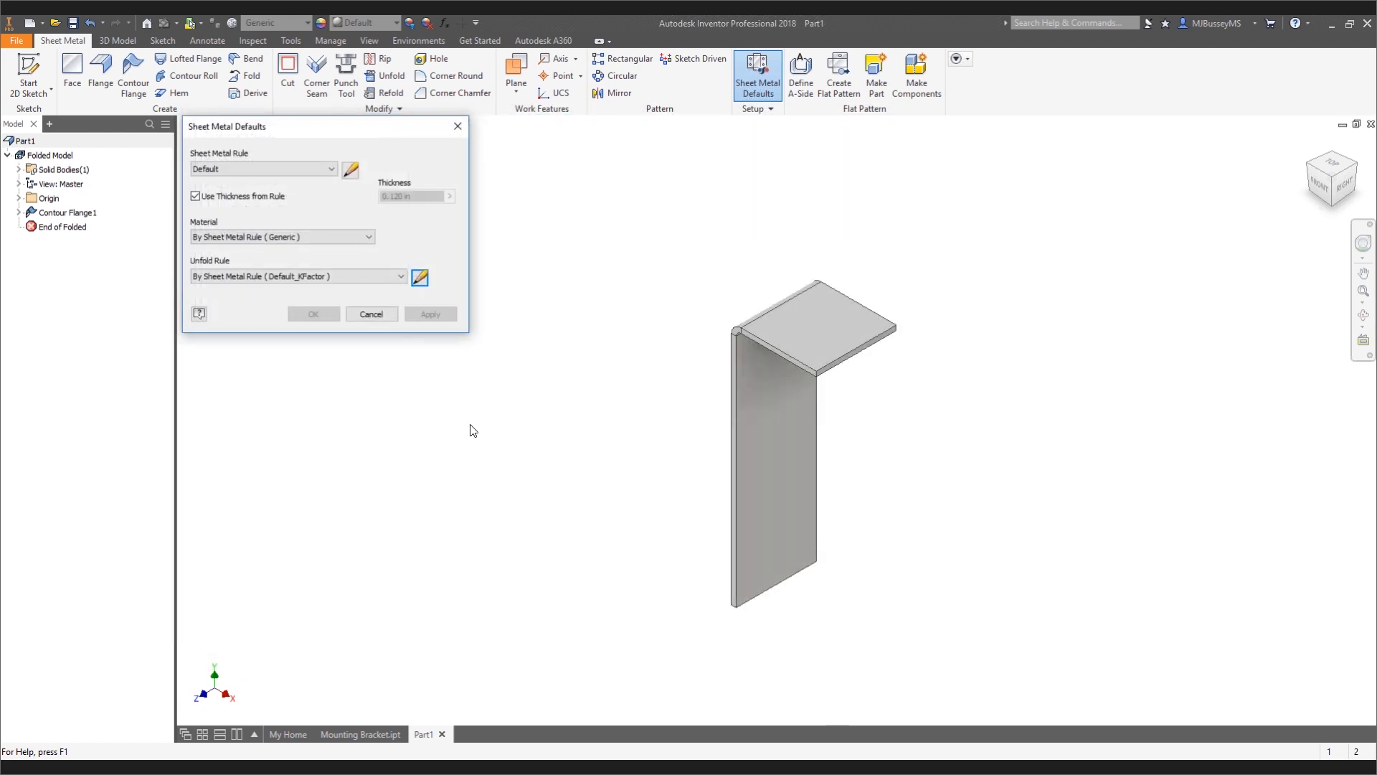
{"action": "left_click", "coordinate": [371, 314]}
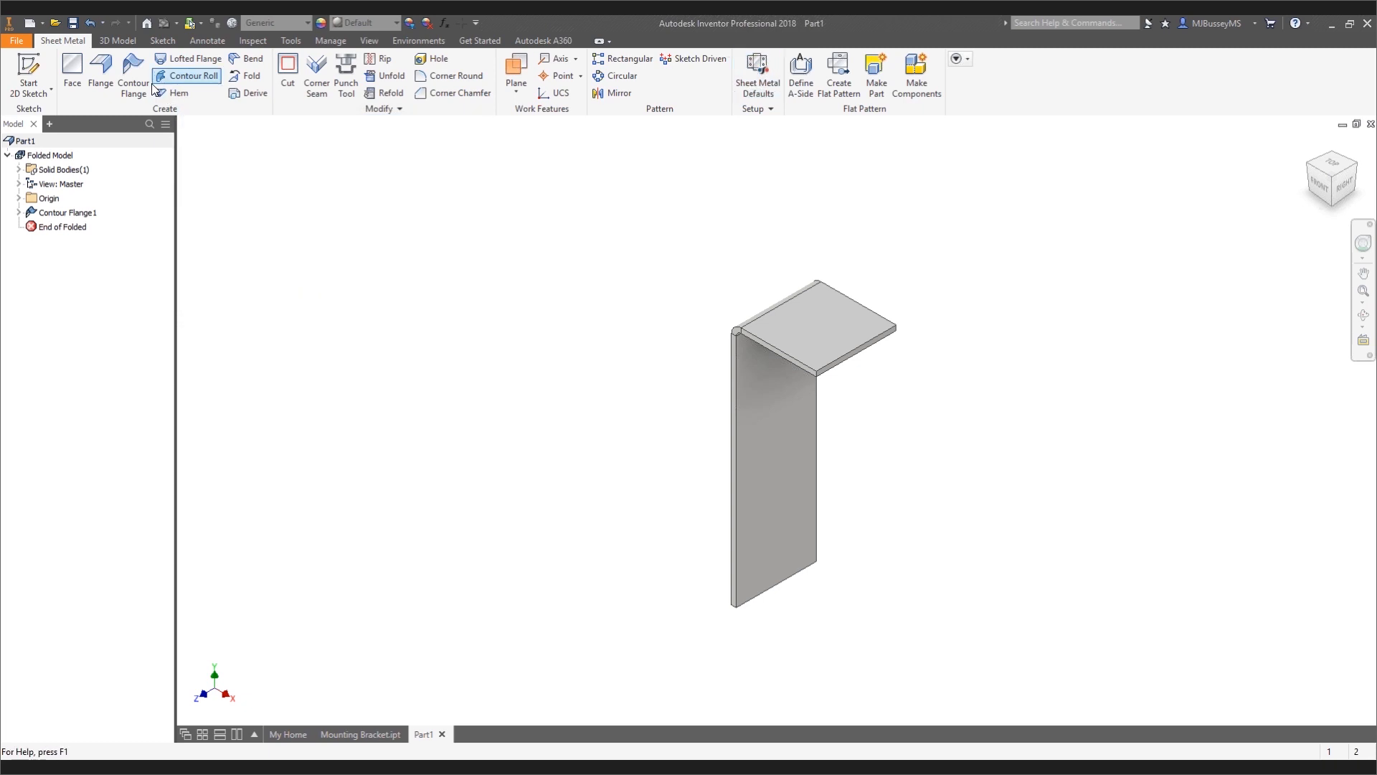
Add a 1 in flange at 90 degrees along the vertical face's bottom edge, using the Rule 2 unfold rule
{"action": "left_click", "coordinate": [100, 71]}
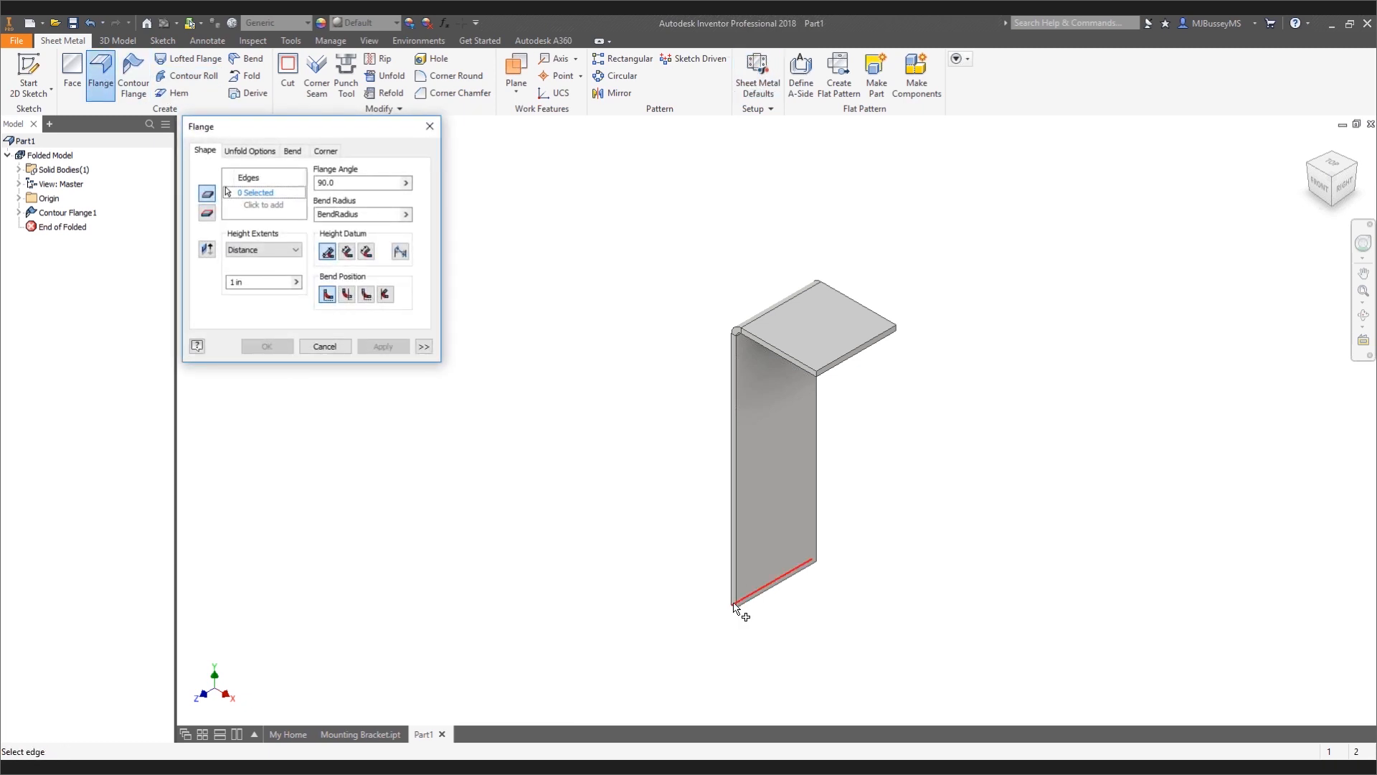
{"action": "left_click", "coordinate": [755, 595]}
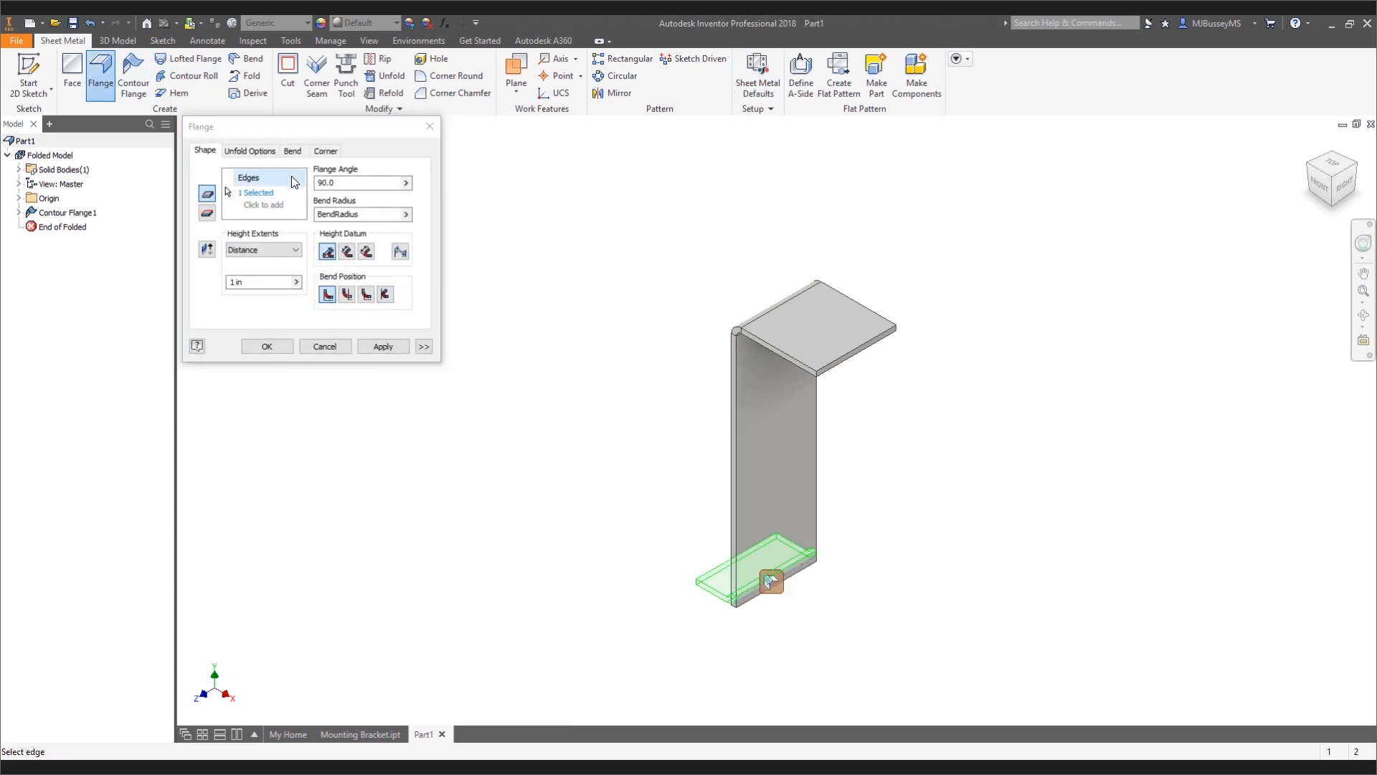
{"action": "left_click", "coordinate": [255, 152]}
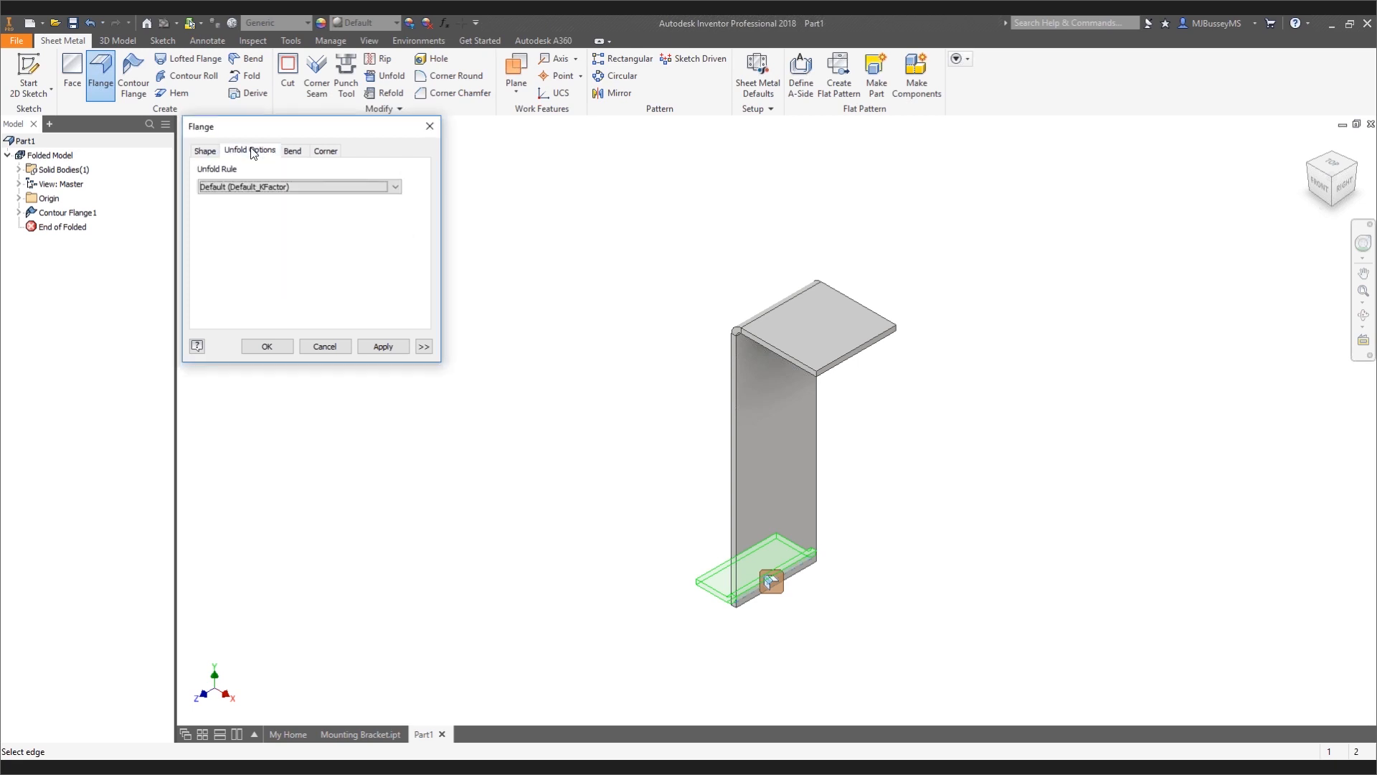
{"action": "left_click", "coordinate": [307, 188]}
{"action": "left_click", "coordinate": [269, 239]}
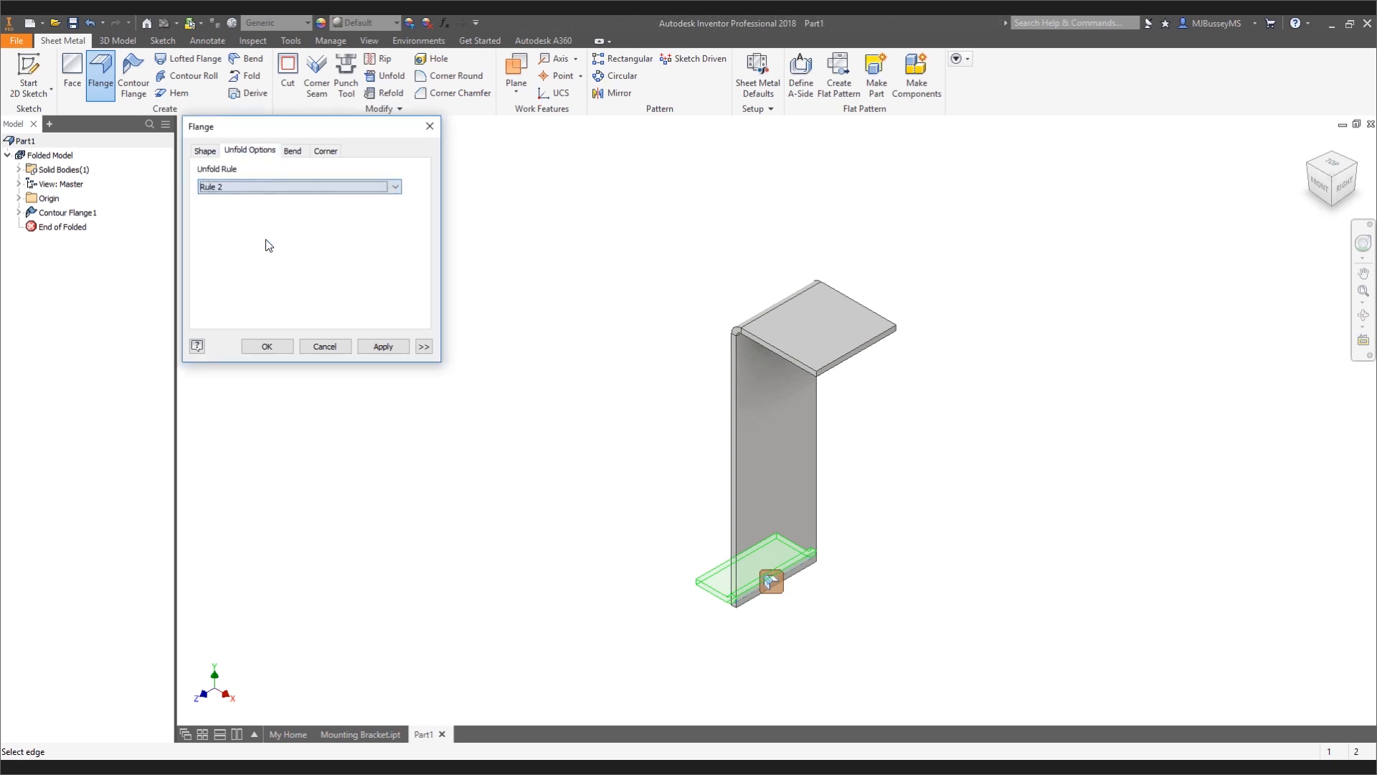
{"action": "left_click", "coordinate": [275, 347]}
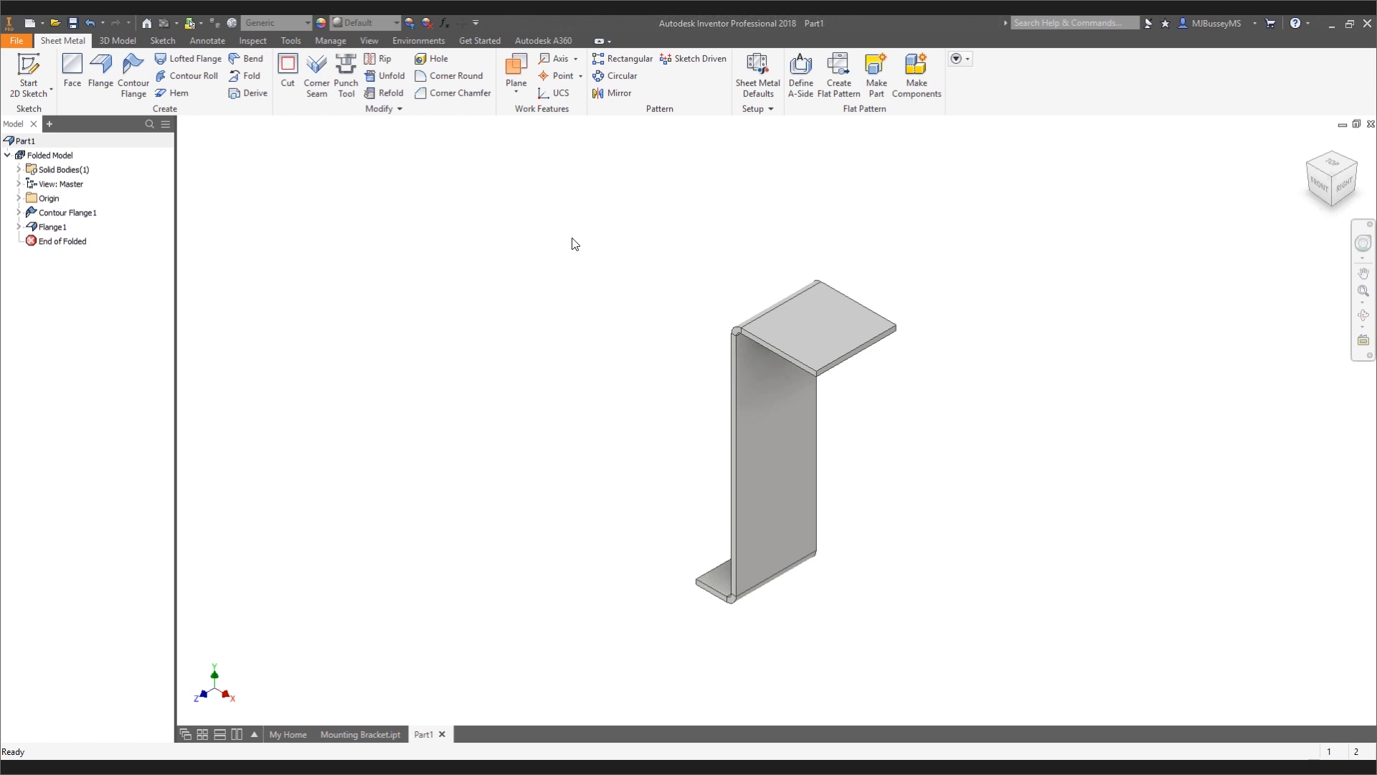
Reopen the contour flange feature to review its settings, then cancel without changes
{"action": "left_click", "coordinate": [72, 214]}
{"action": "double_click", "coordinate": [72, 214]}
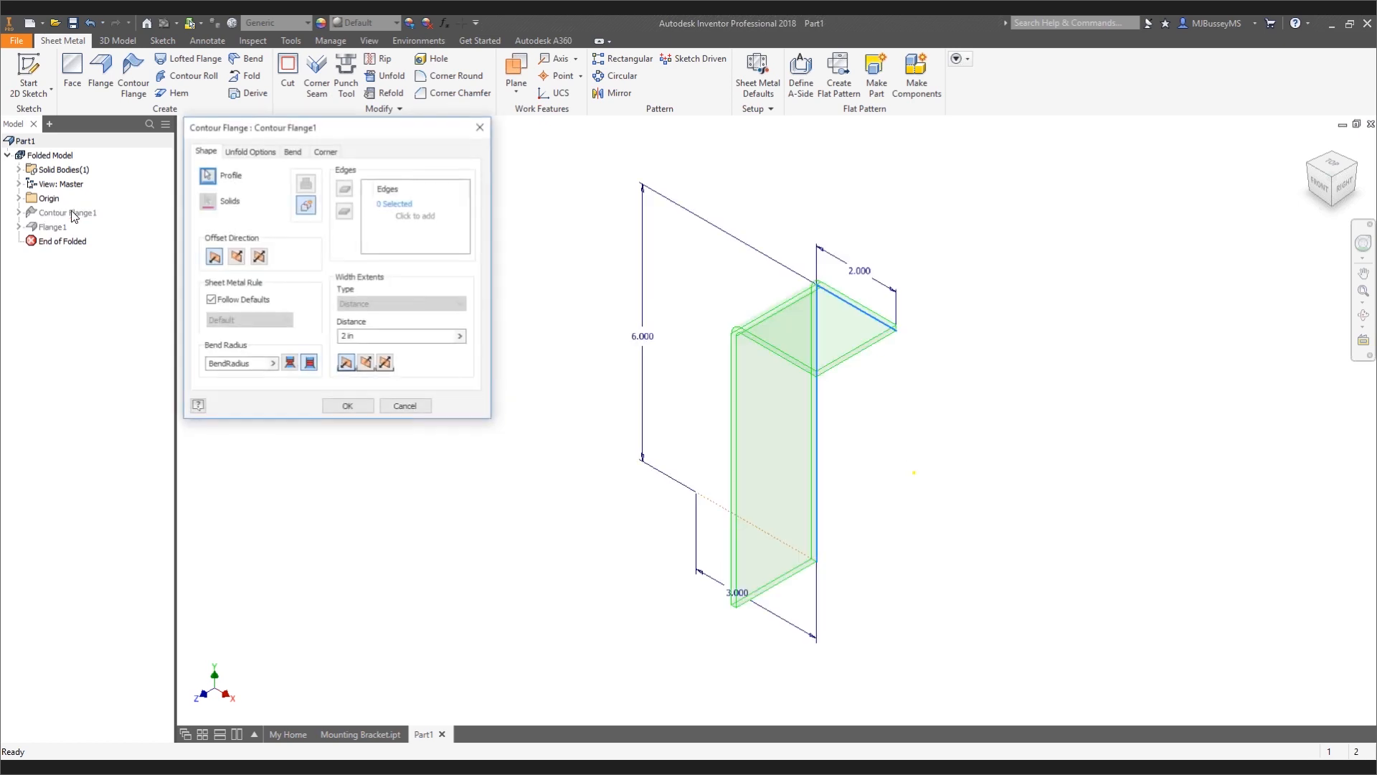
{"action": "left_click", "coordinate": [416, 410]}
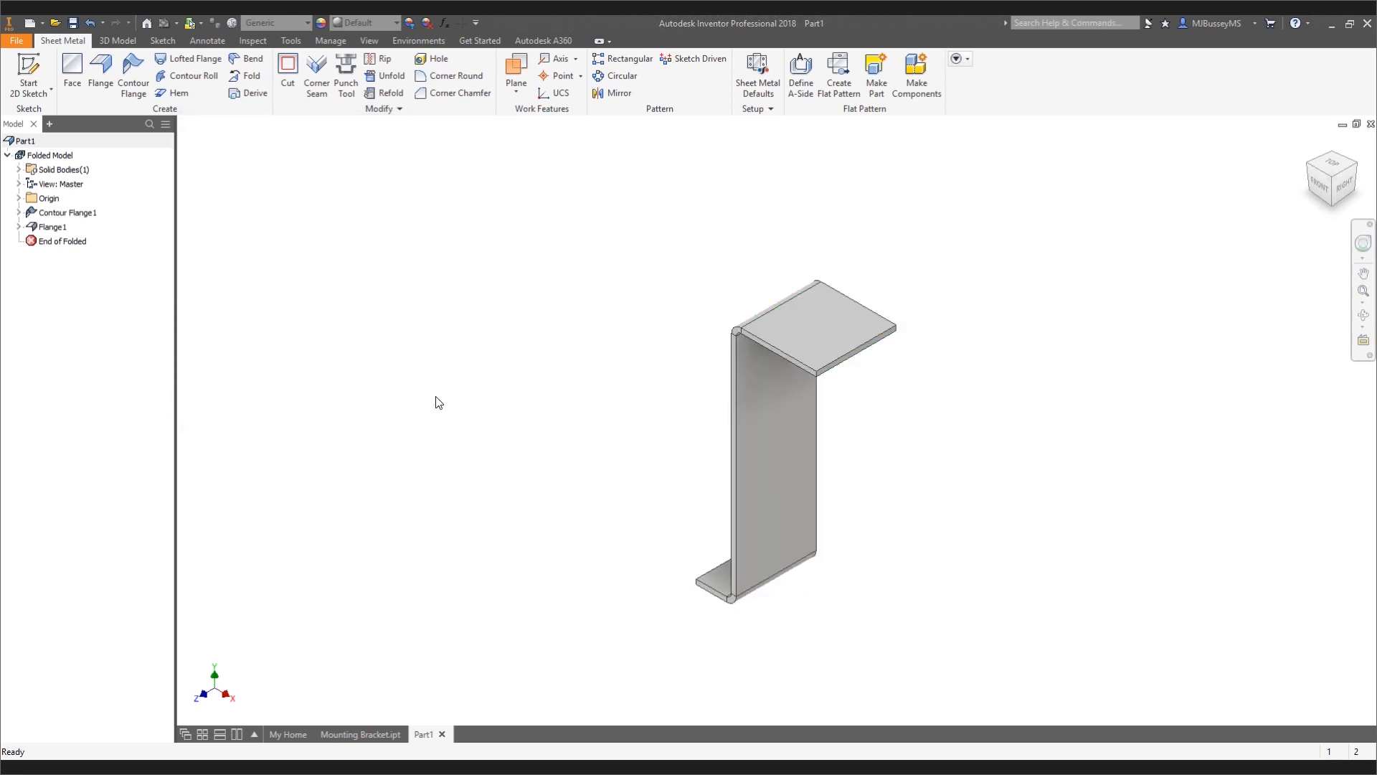
Undo the flange, the contour flange and the lower line's construction conversion, and finish the sketch
{"action": "key", "text": "ctrl+z"}
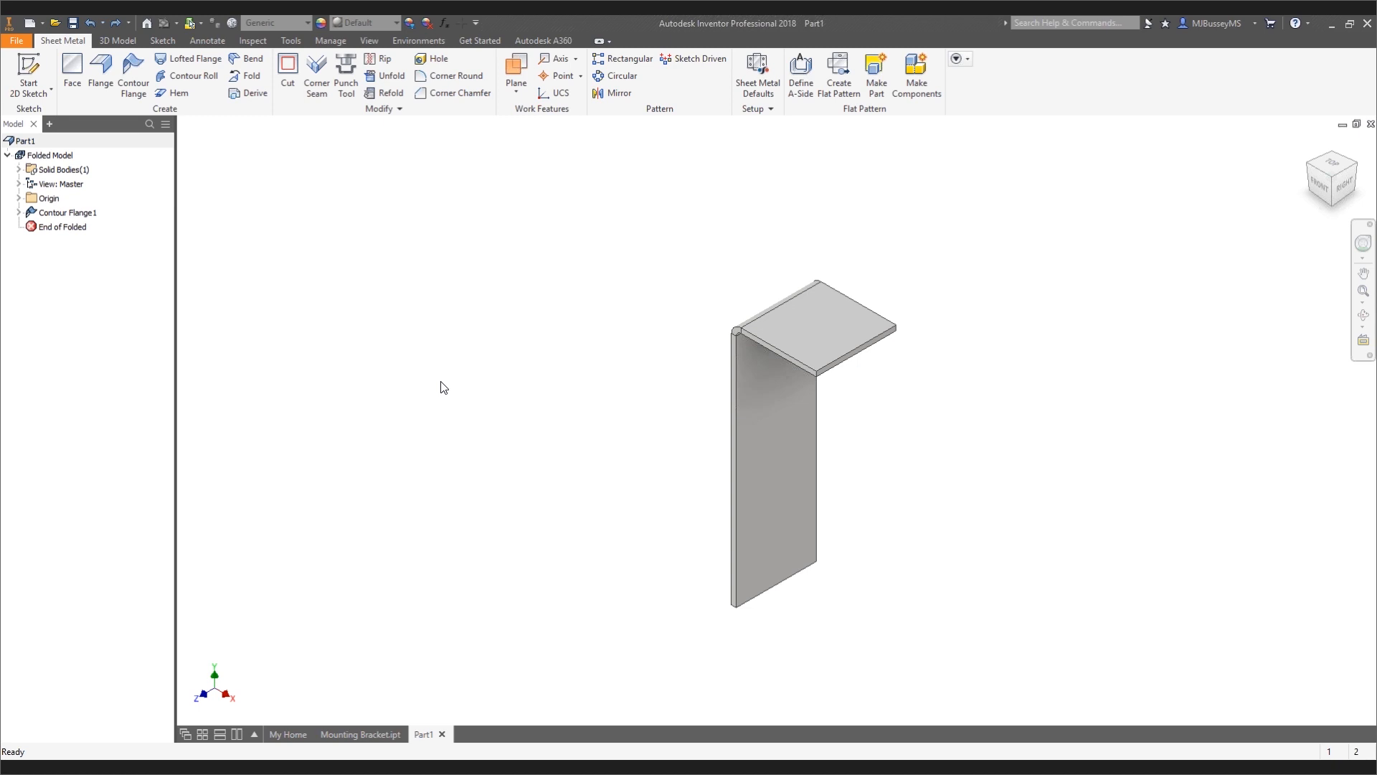
{"action": "key", "text": "ctrl+z"}
{"action": "key", "text": "ctrl+z"}
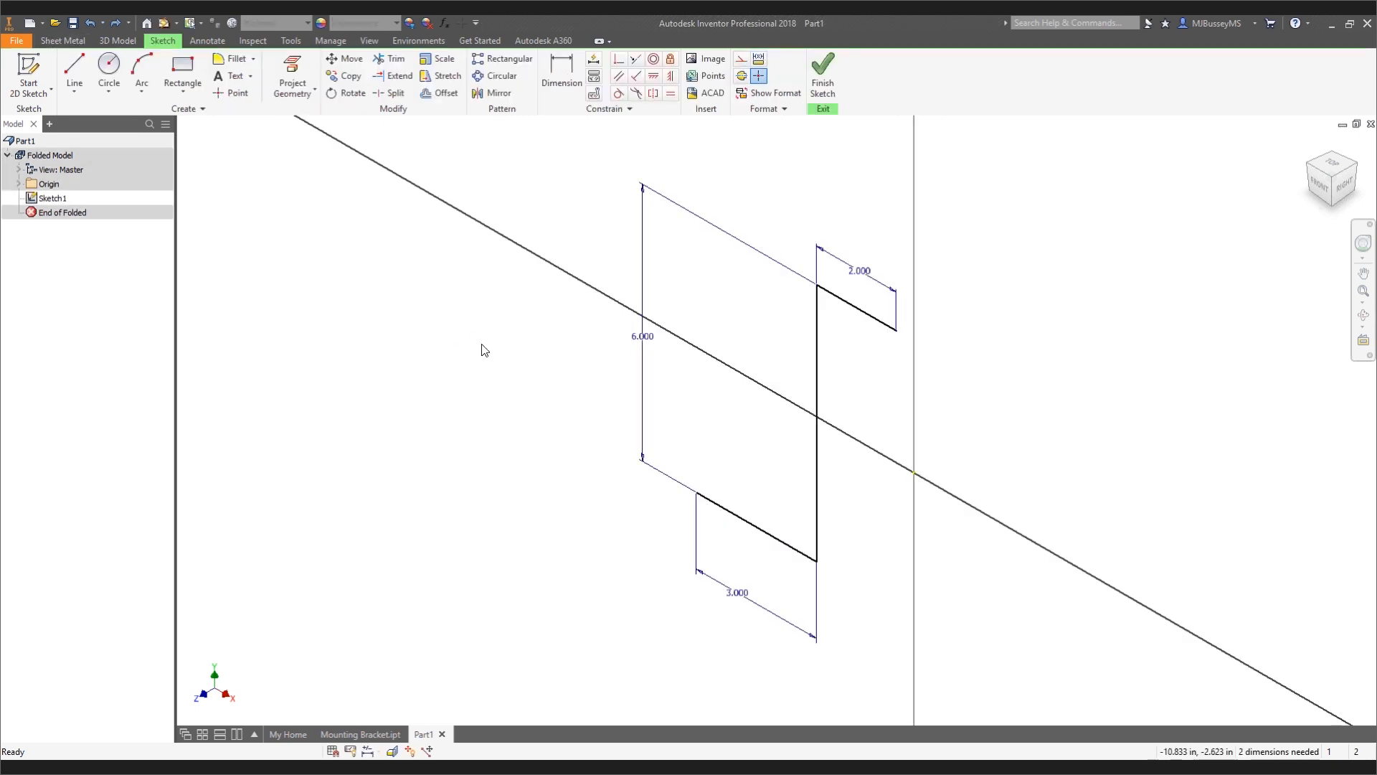
{"action": "left_click", "coordinate": [825, 79]}
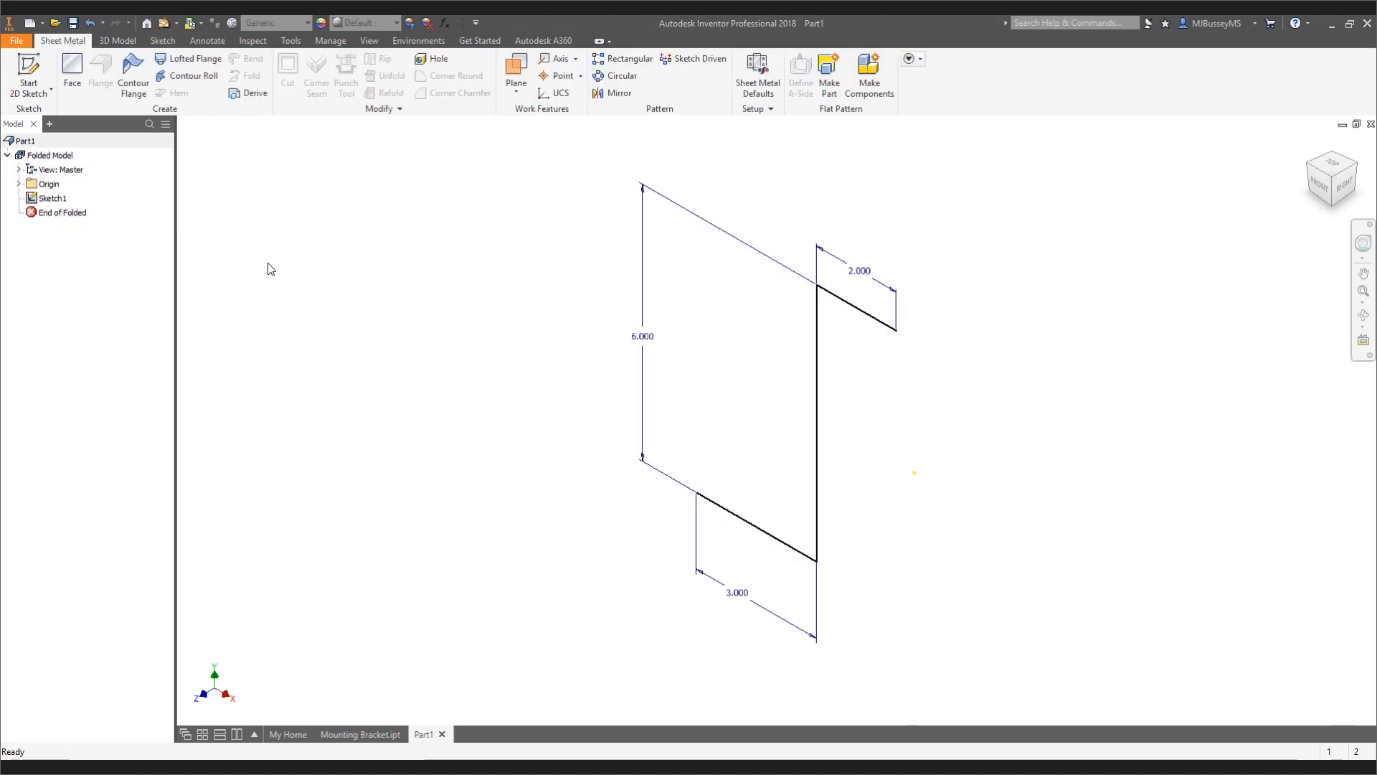
Preview a contour flange of the full Z-shaped profile, review its bend options and bend radius, and cancel it
{"action": "left_click", "coordinate": [135, 78]}
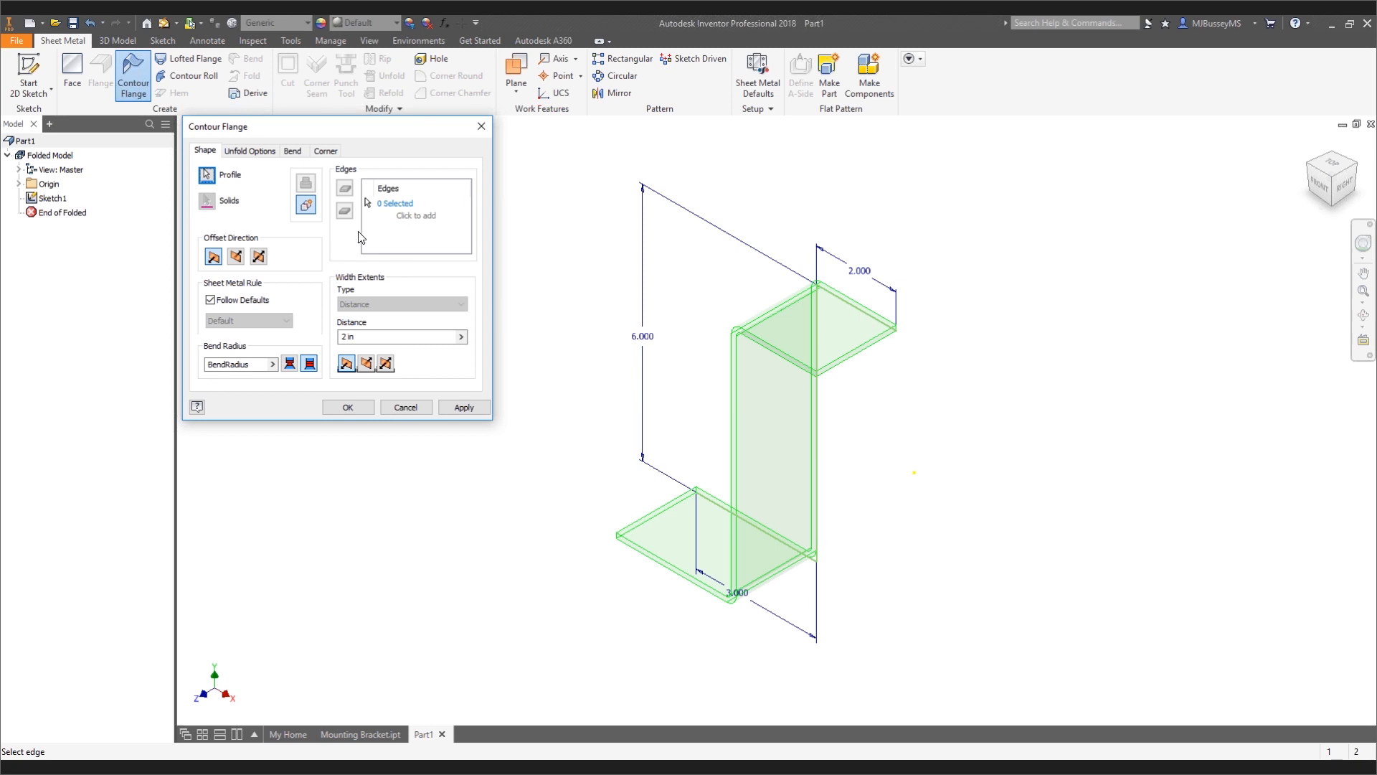
{"action": "left_click", "coordinate": [293, 152]}
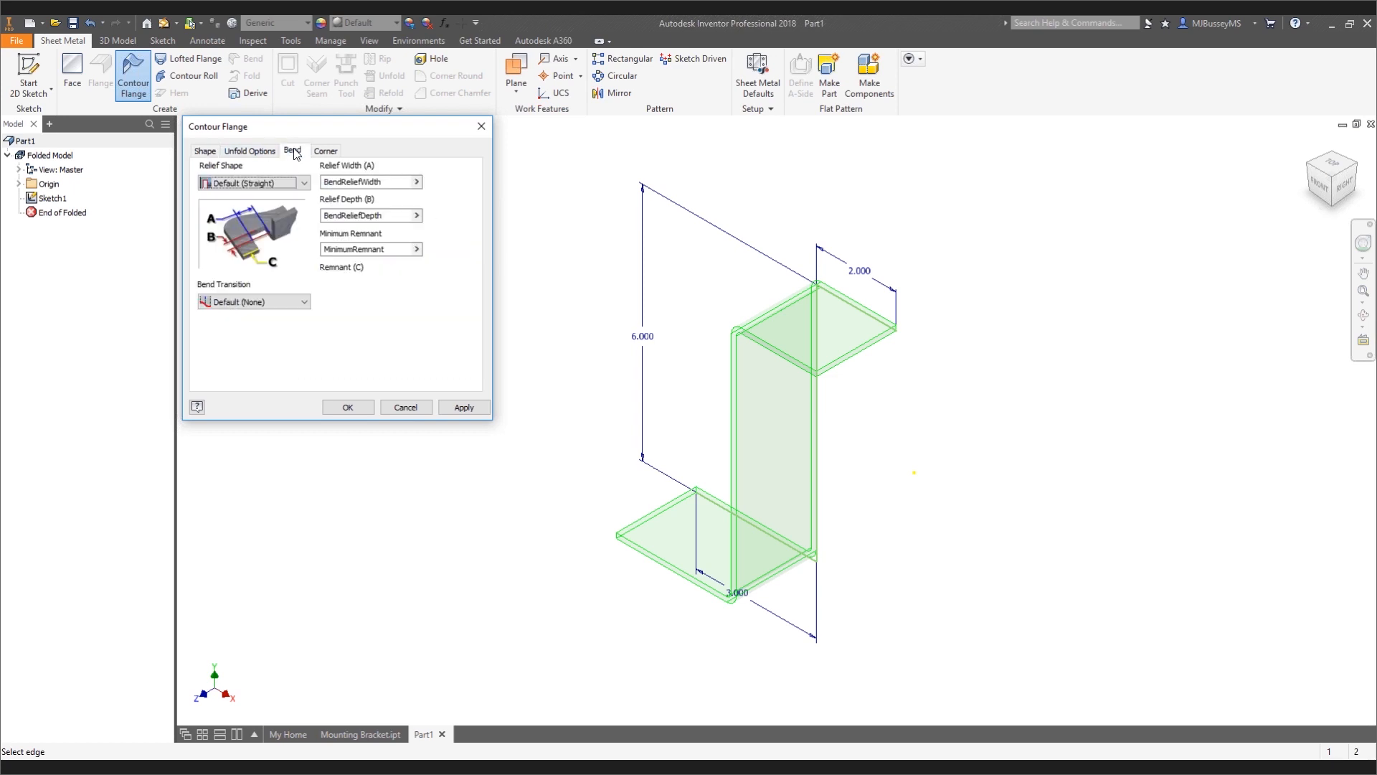
{"action": "left_click", "coordinate": [204, 151]}
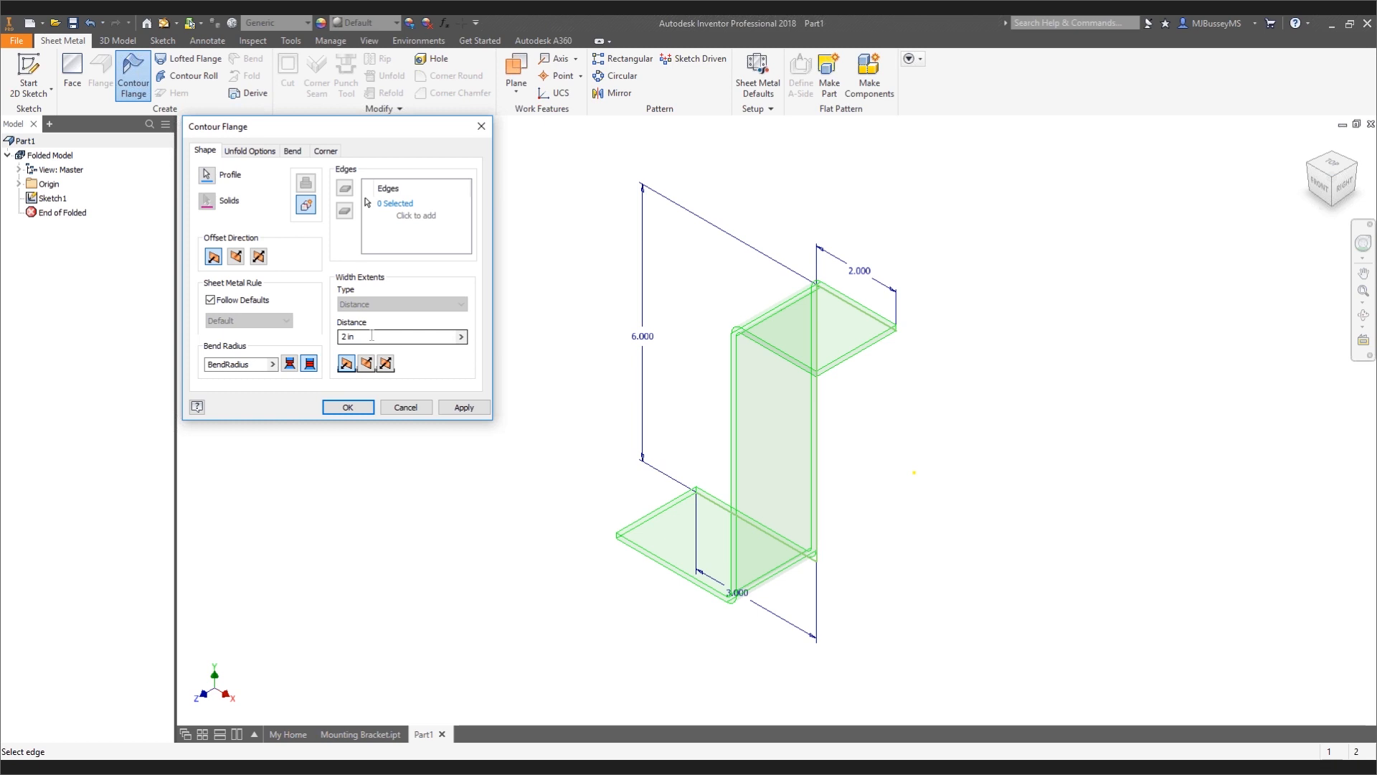
{"action": "left_click", "coordinate": [260, 365]}
{"action": "double_click", "coordinate": [260, 364]}
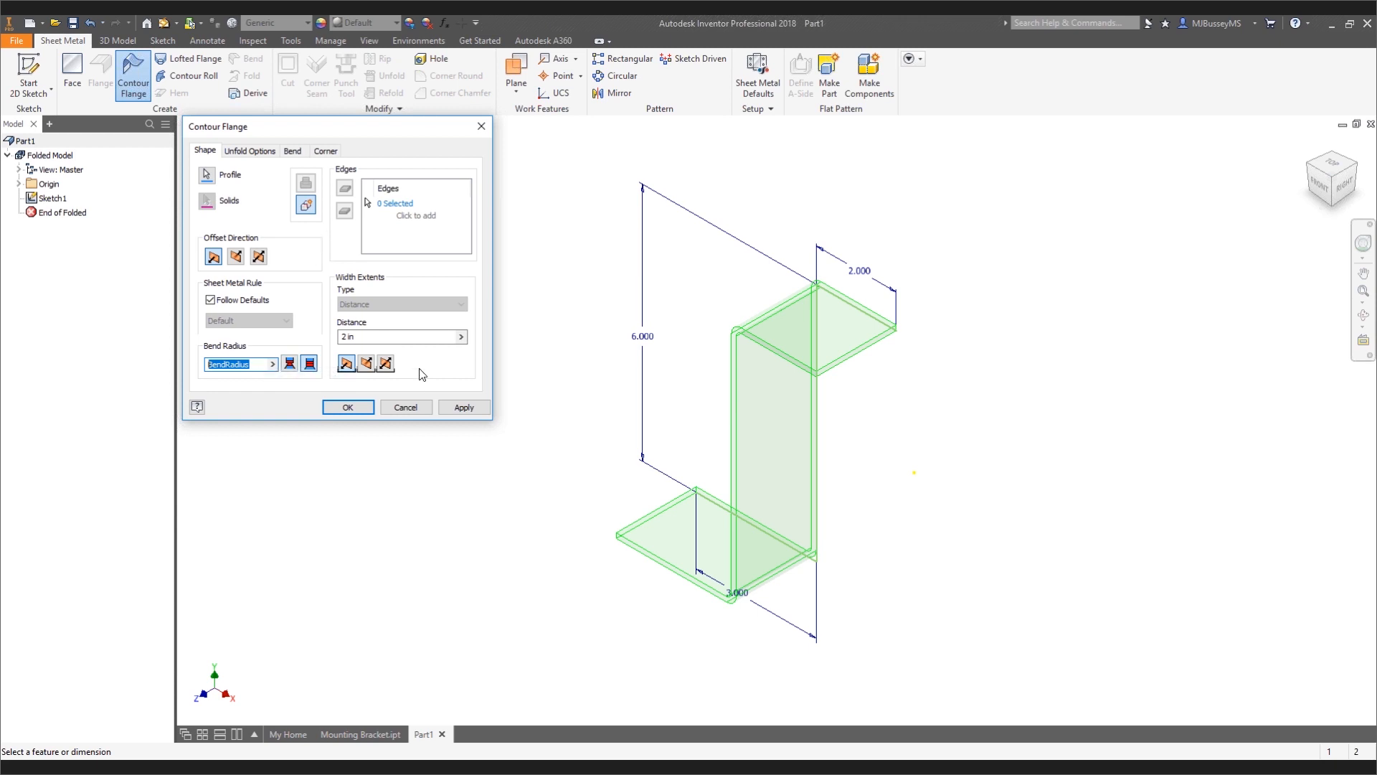
{"action": "left_click", "coordinate": [406, 406]}
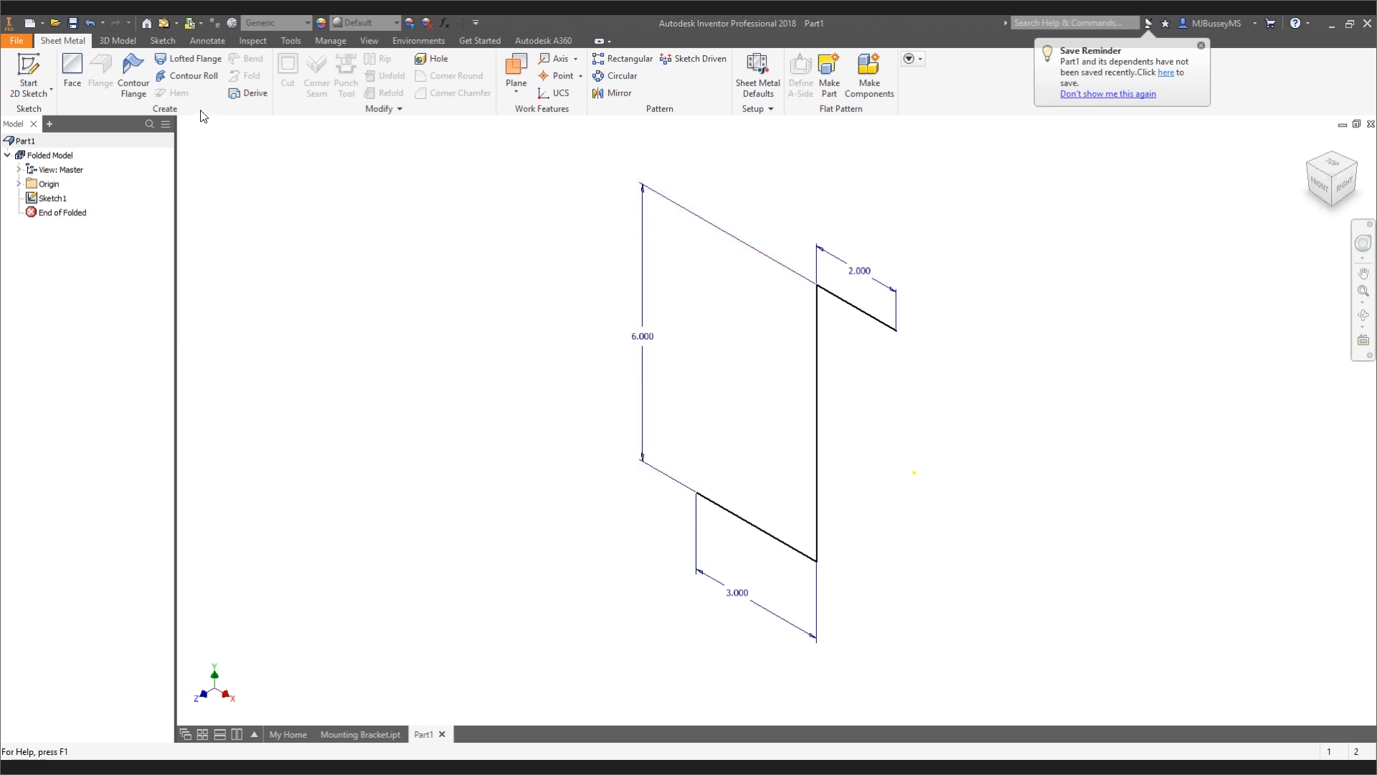
Edit the profile sketch to add a 0.125 in fillet at the lower corner
{"action": "left_click", "coordinate": [165, 41]}
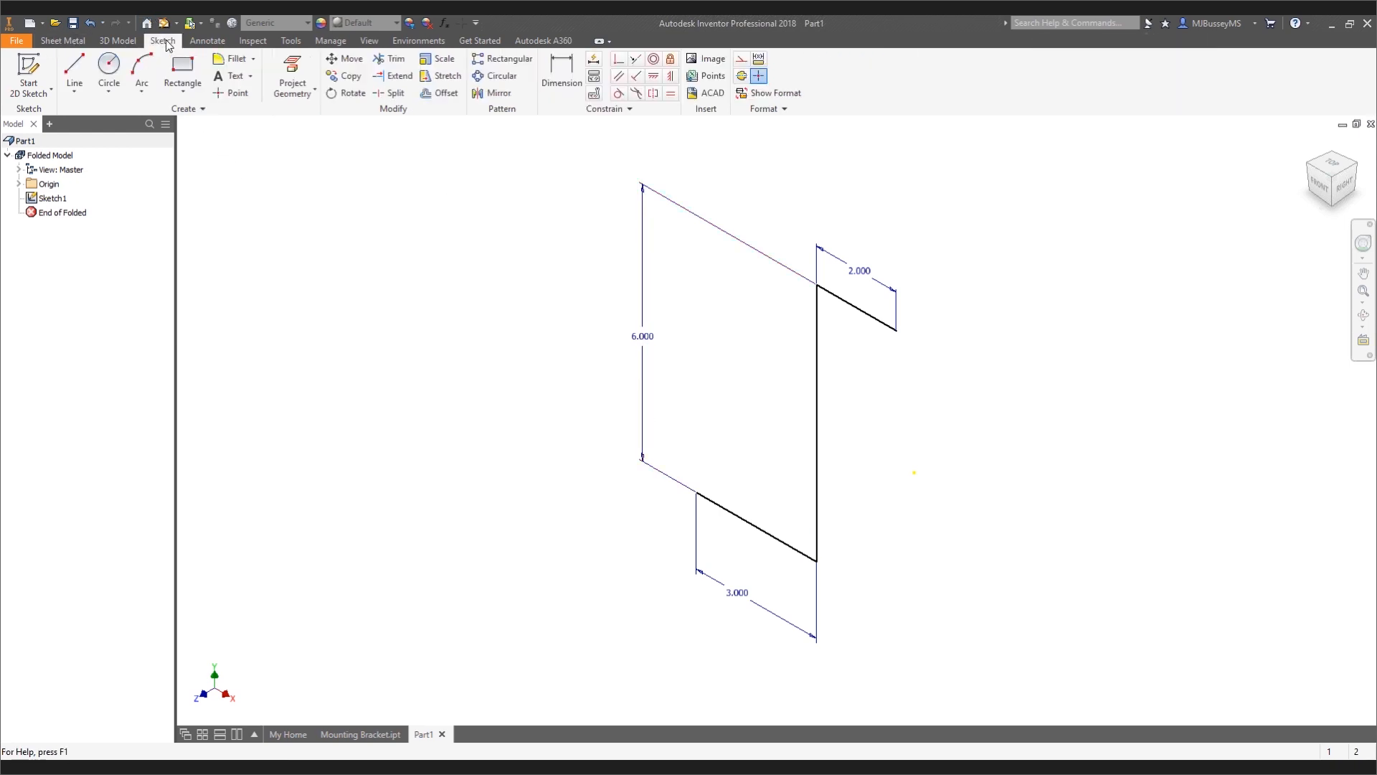
{"action": "left_click", "coordinate": [231, 58]}
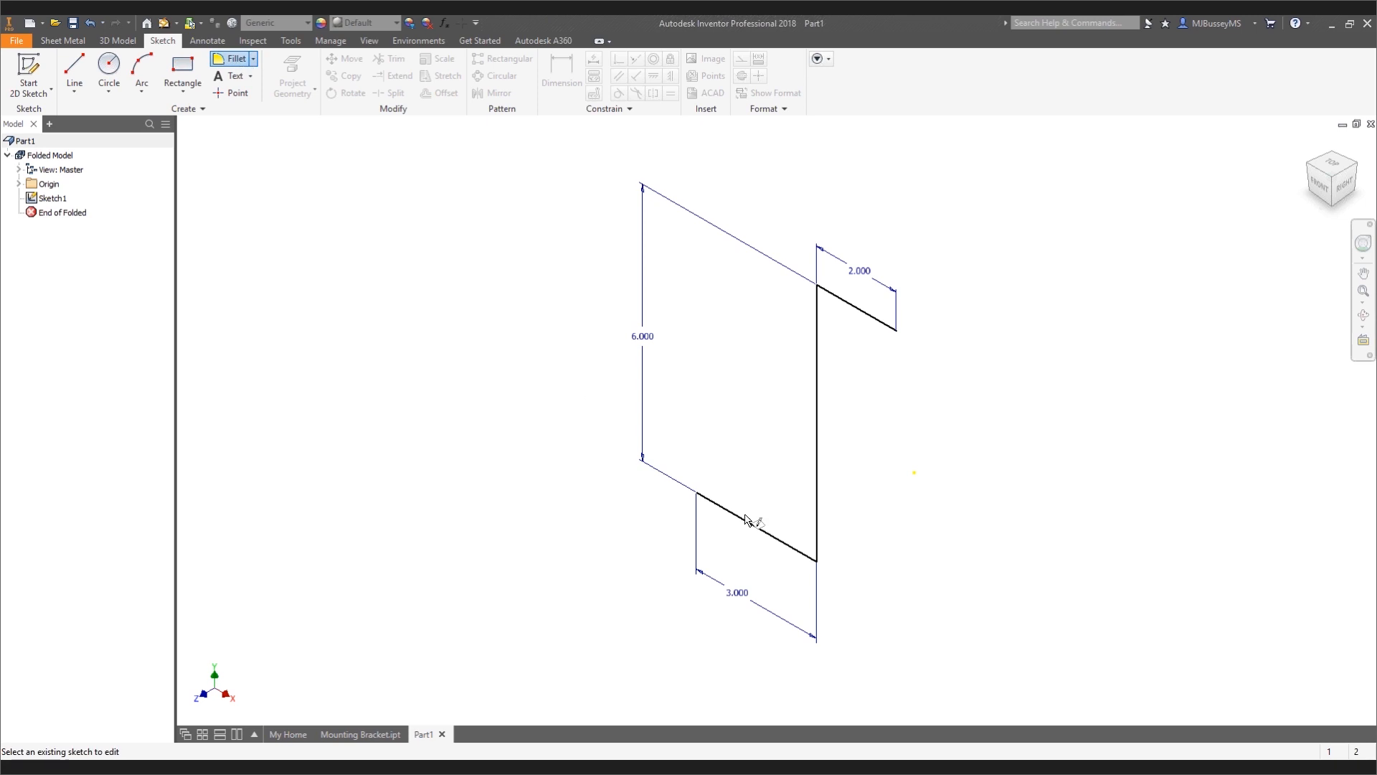
{"action": "left_click", "coordinate": [819, 549]}
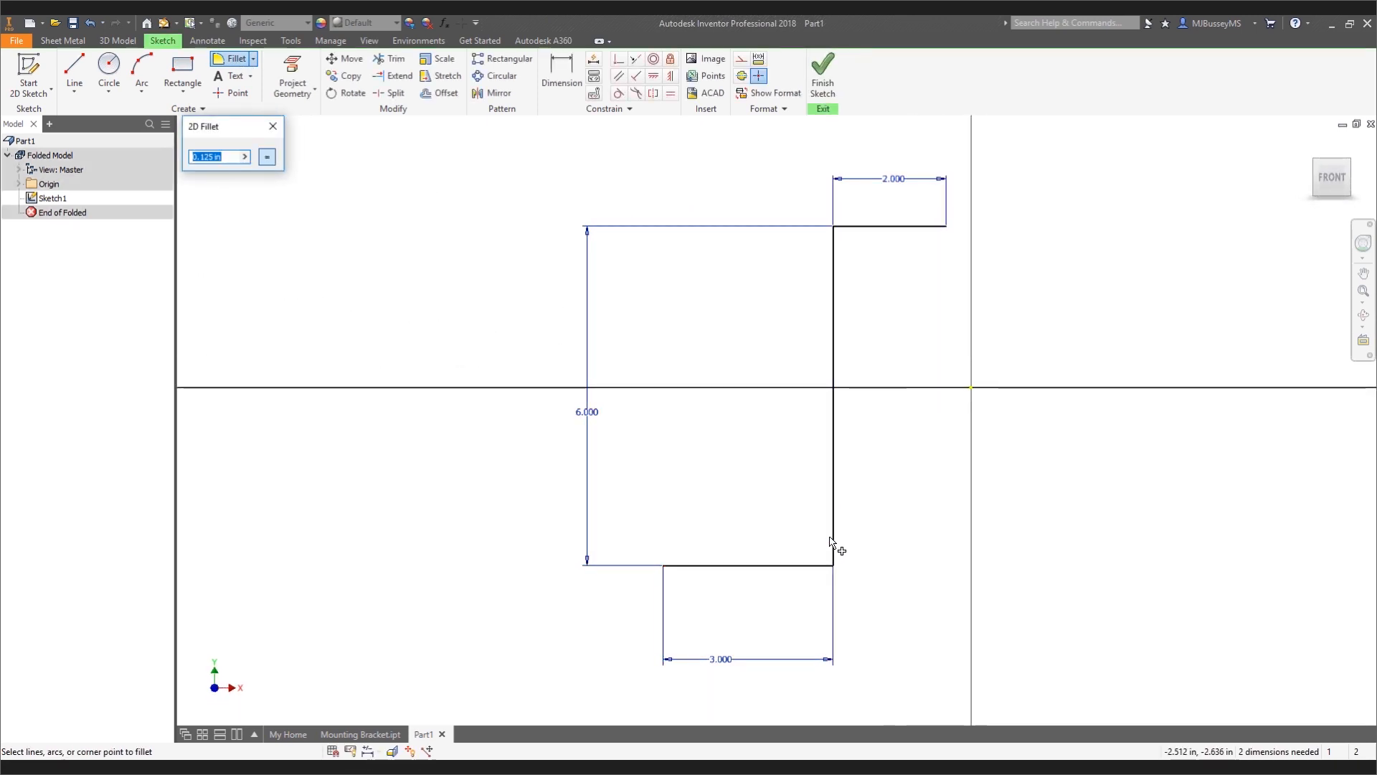
{"action": "left_click", "coordinate": [833, 552]}
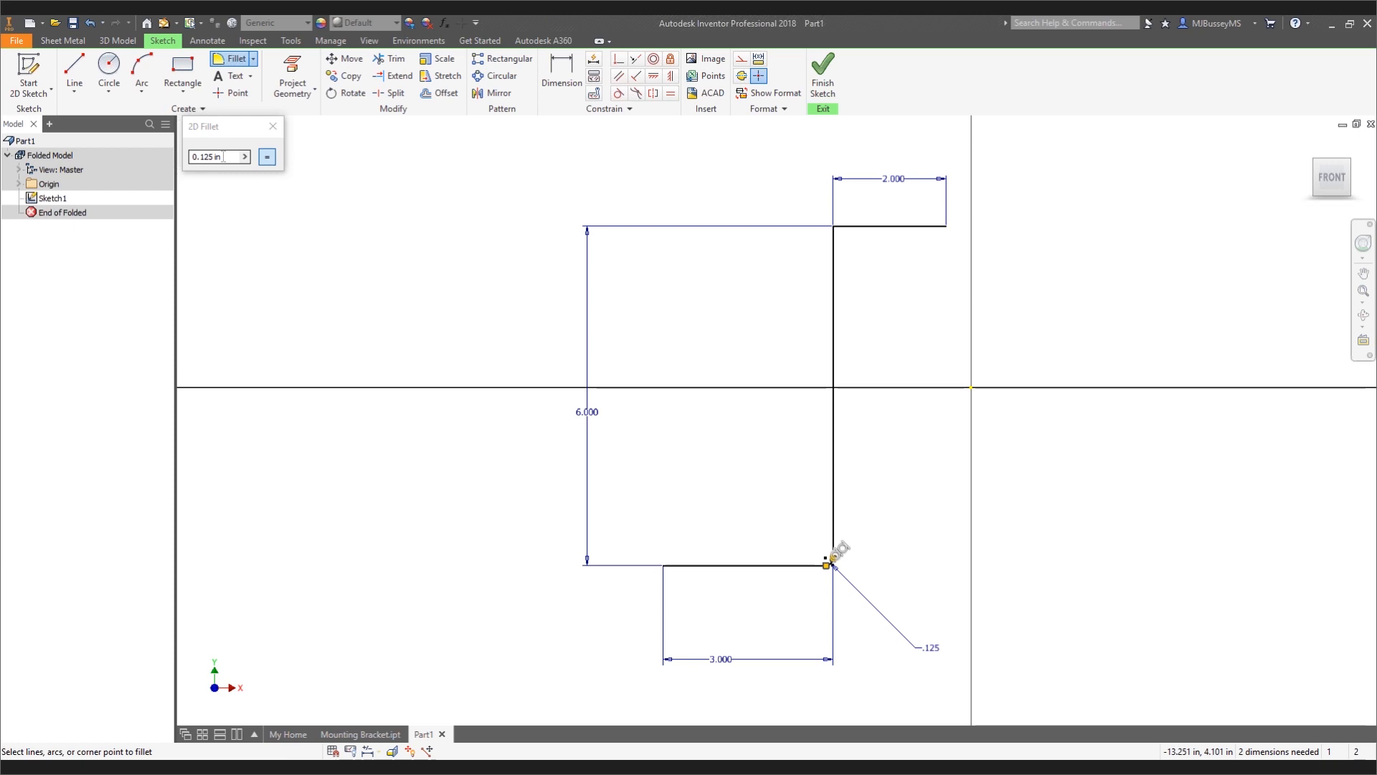
{"action": "left_click", "coordinate": [272, 126]}
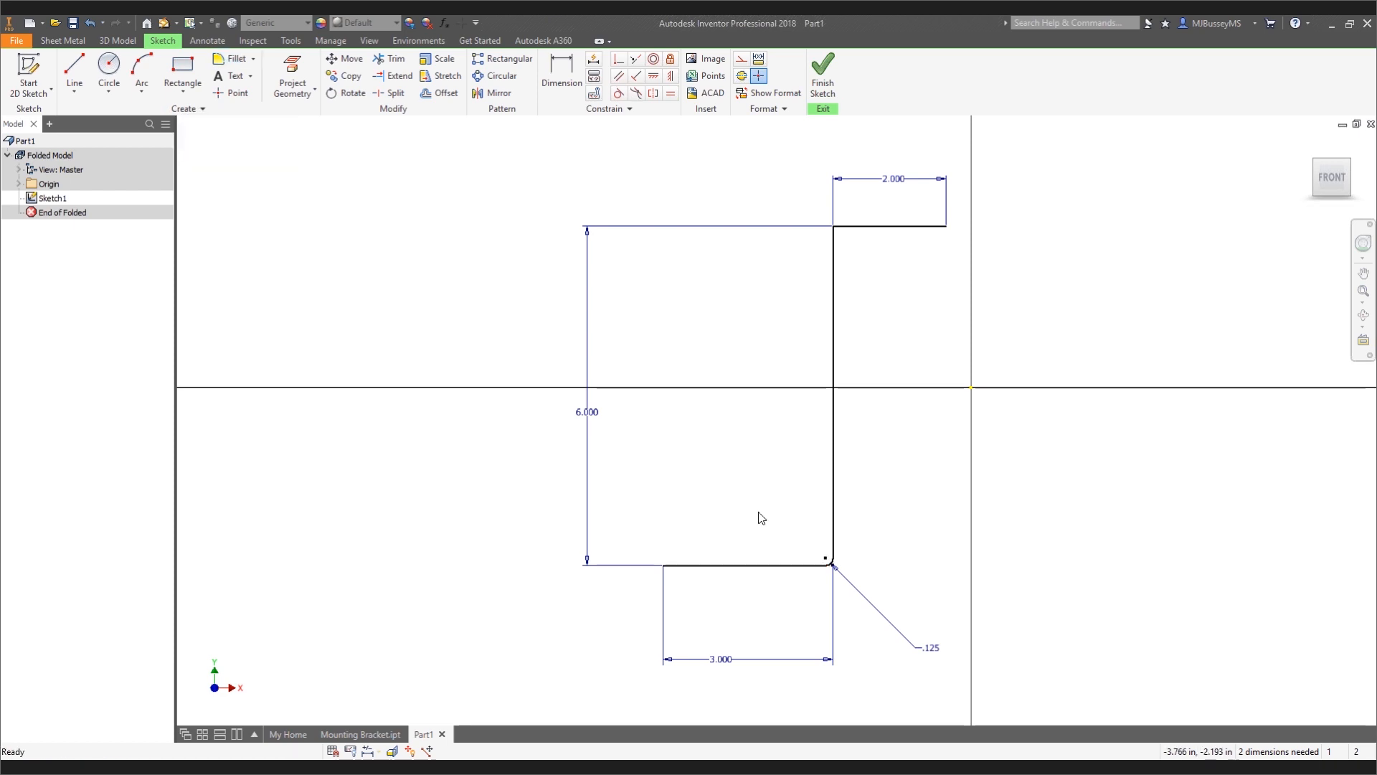
Redefine the lower corner fillet's radius dimension as a parameter named BendRad1 with a larger radius
{"action": "double_click", "coordinate": [924, 649]}
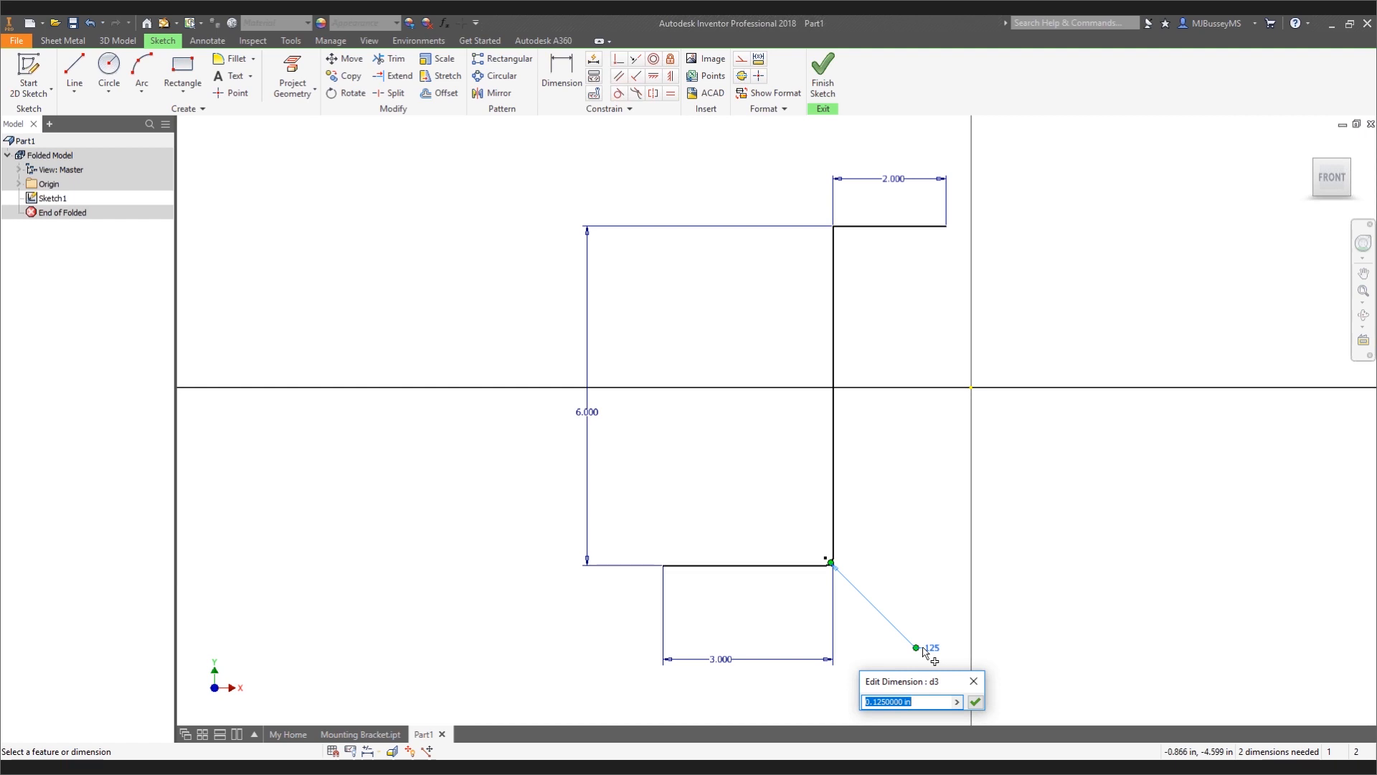
{"action": "type", "text": "Bend"}
{"action": "type", "text": "Rad1"}
{"action": "type", "text": "=.125"}
{"action": "key", "text": "Return"}
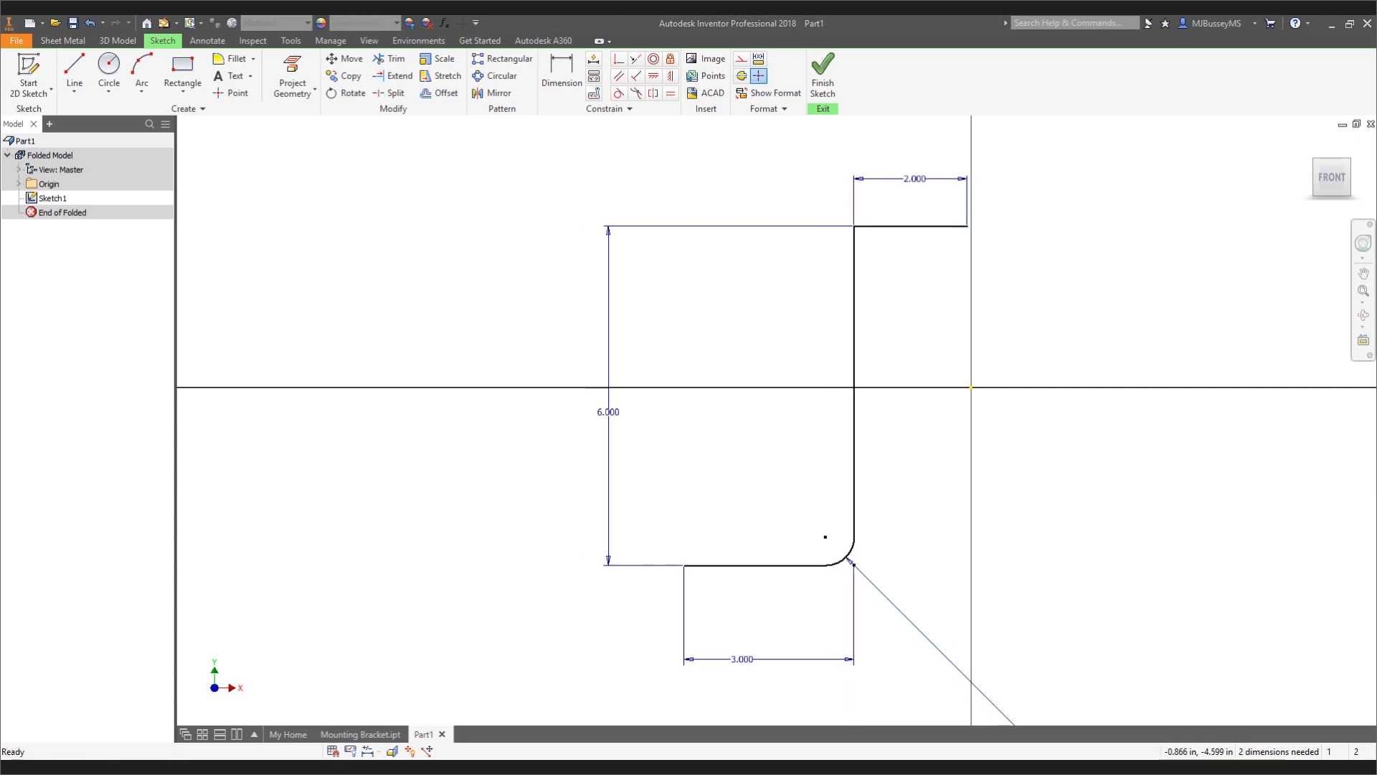
Display the sketch dimensions as expressions so their parameter names and values are shown
{"action": "scroll", "coordinate": [1060, 466], "scroll_direction": "up", "scroll_amount": 3}
{"action": "scroll", "coordinate": [1061, 467], "scroll_direction": "down", "scroll_amount": 4}
{"action": "scroll", "coordinate": [1061, 467], "scroll_direction": "down", "scroll_amount": 1}
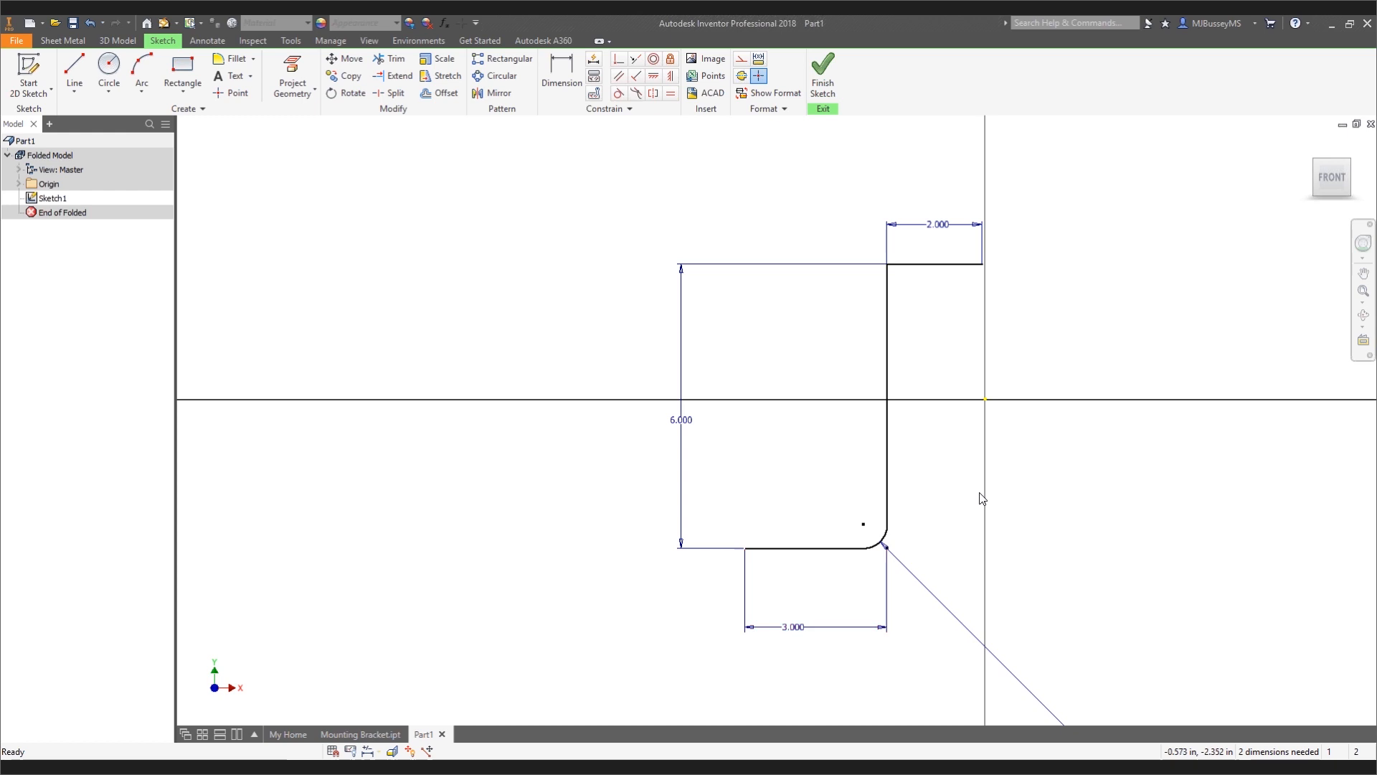
{"action": "scroll", "coordinate": [1002, 483], "scroll_direction": "down", "scroll_amount": 2}
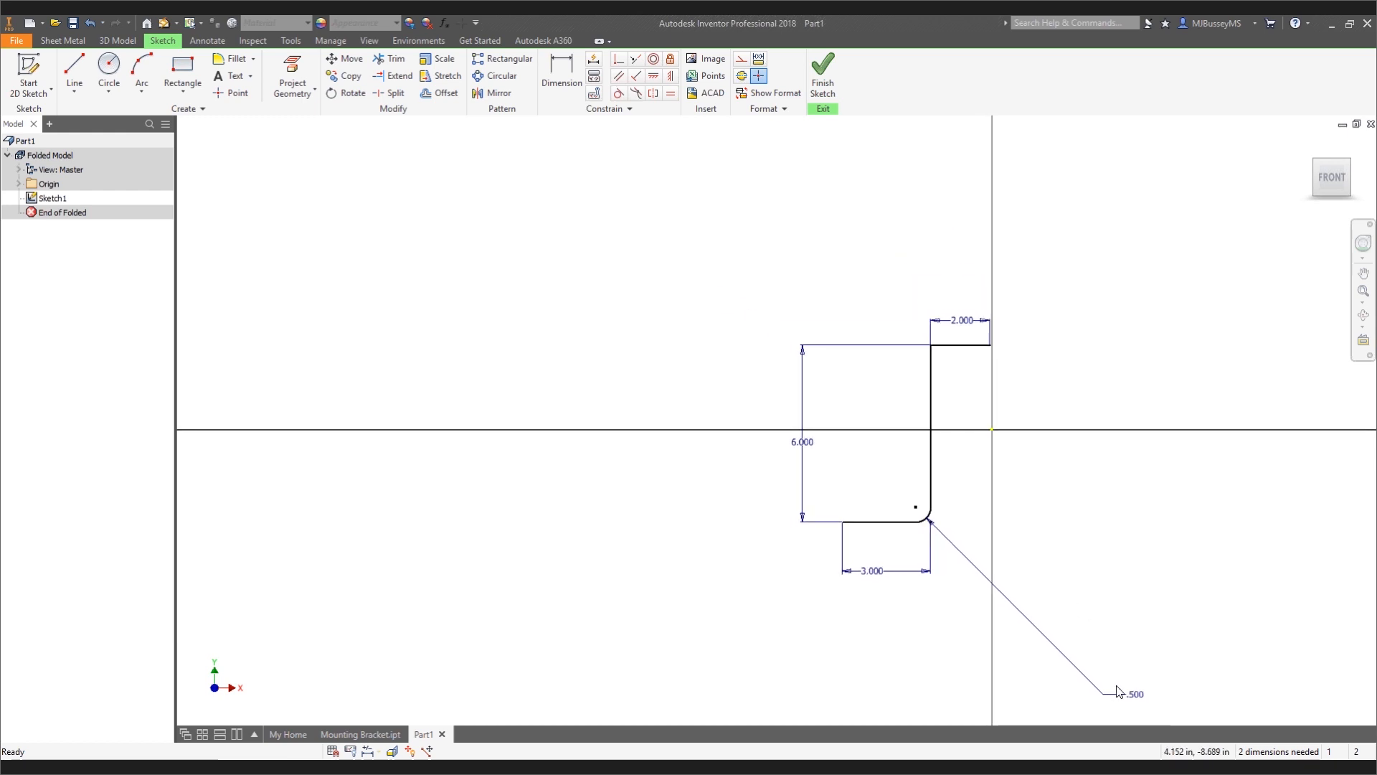
{"action": "right_click", "coordinate": [647, 523]}
{"action": "mouse_move", "coordinate": [632, 318]}
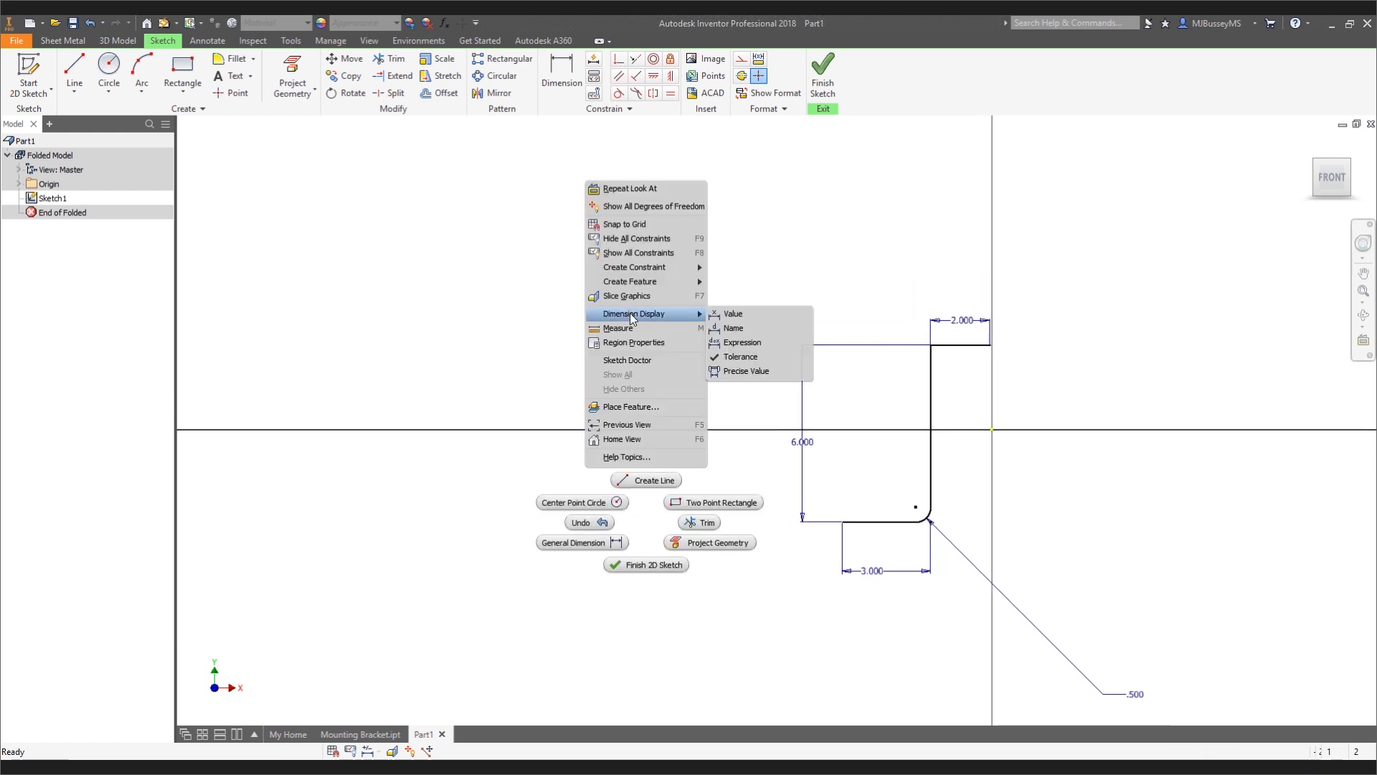
{"action": "left_click", "coordinate": [740, 342]}
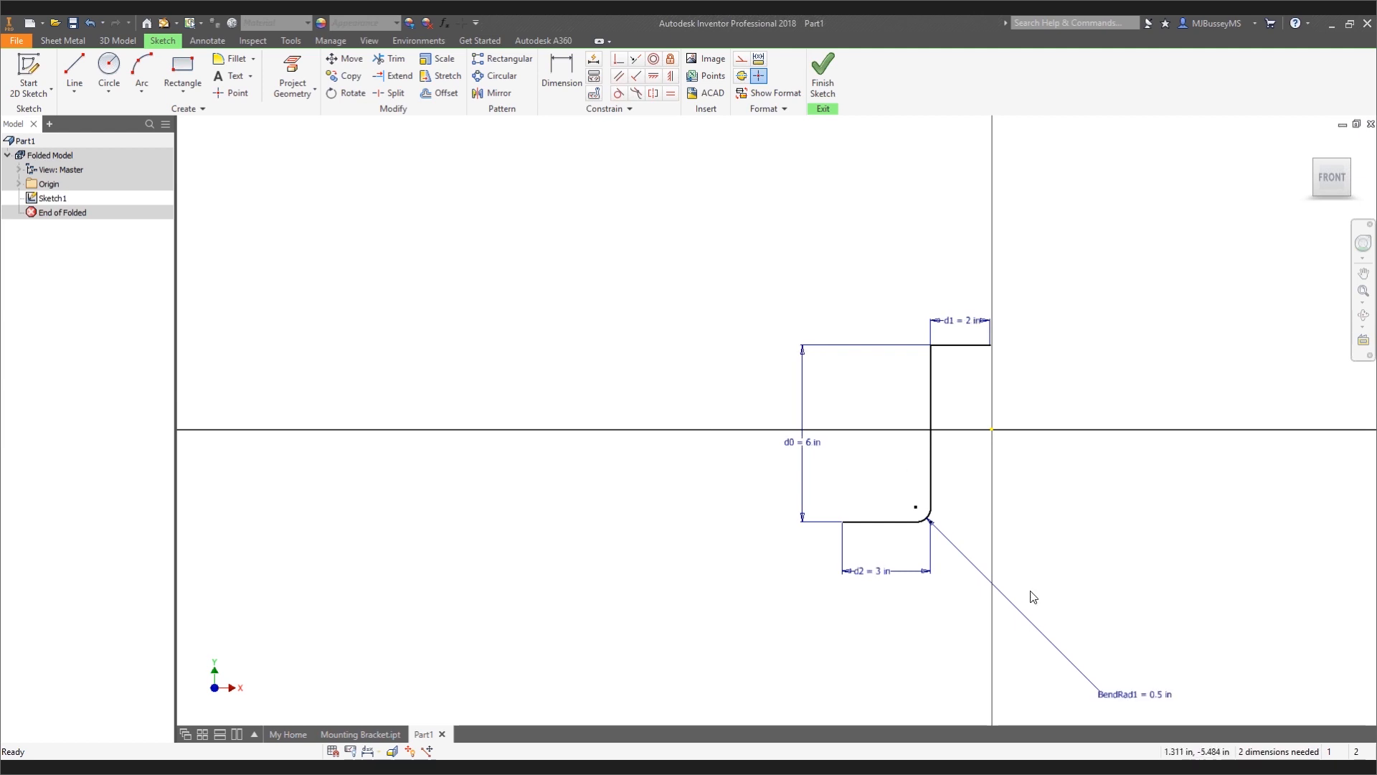
Move the BendRad1 radius dimension's text closer to the lower corner fillet and finish the sketch
{"action": "left_click", "coordinate": [1135, 694]}
{"action": "left_click_drag", "start_coordinate": [1139, 699], "coordinate": [1019, 566]}
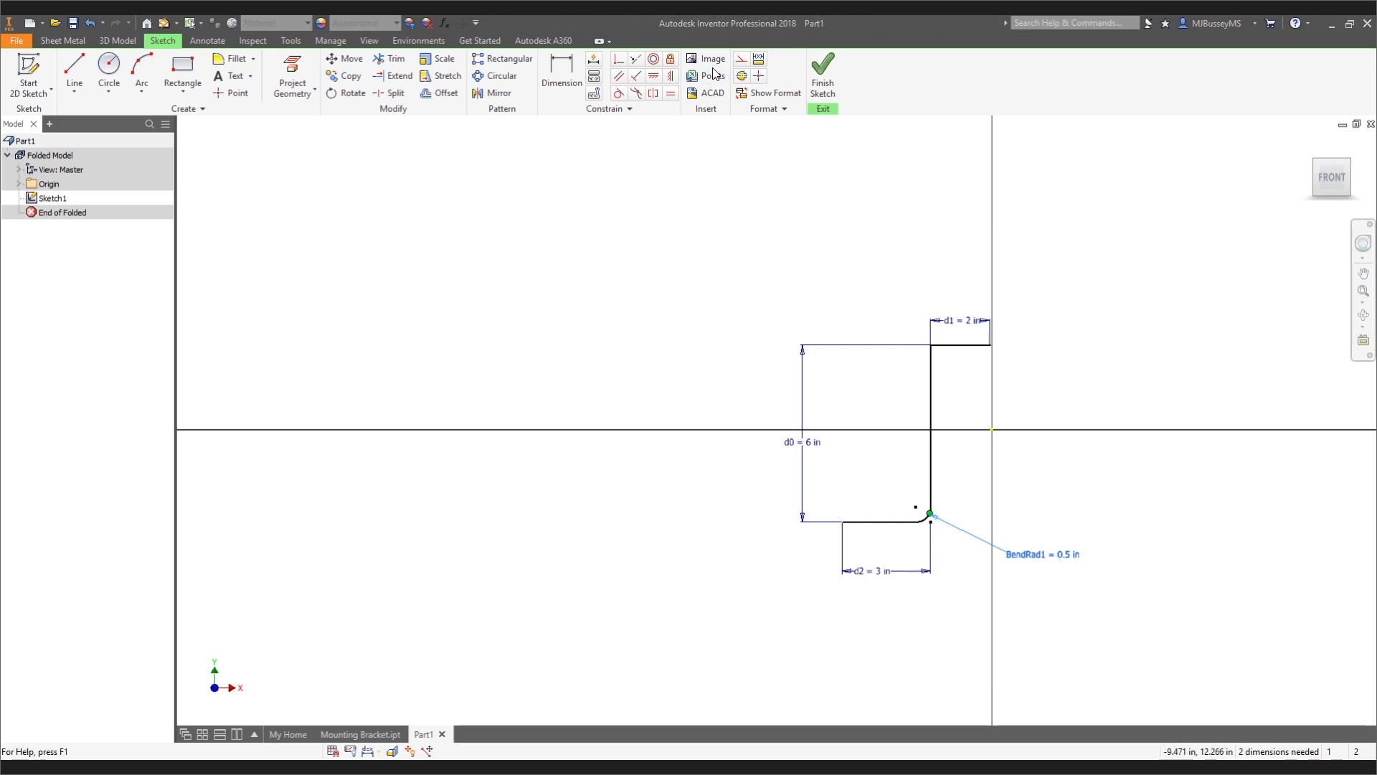
{"action": "left_click", "coordinate": [823, 88]}
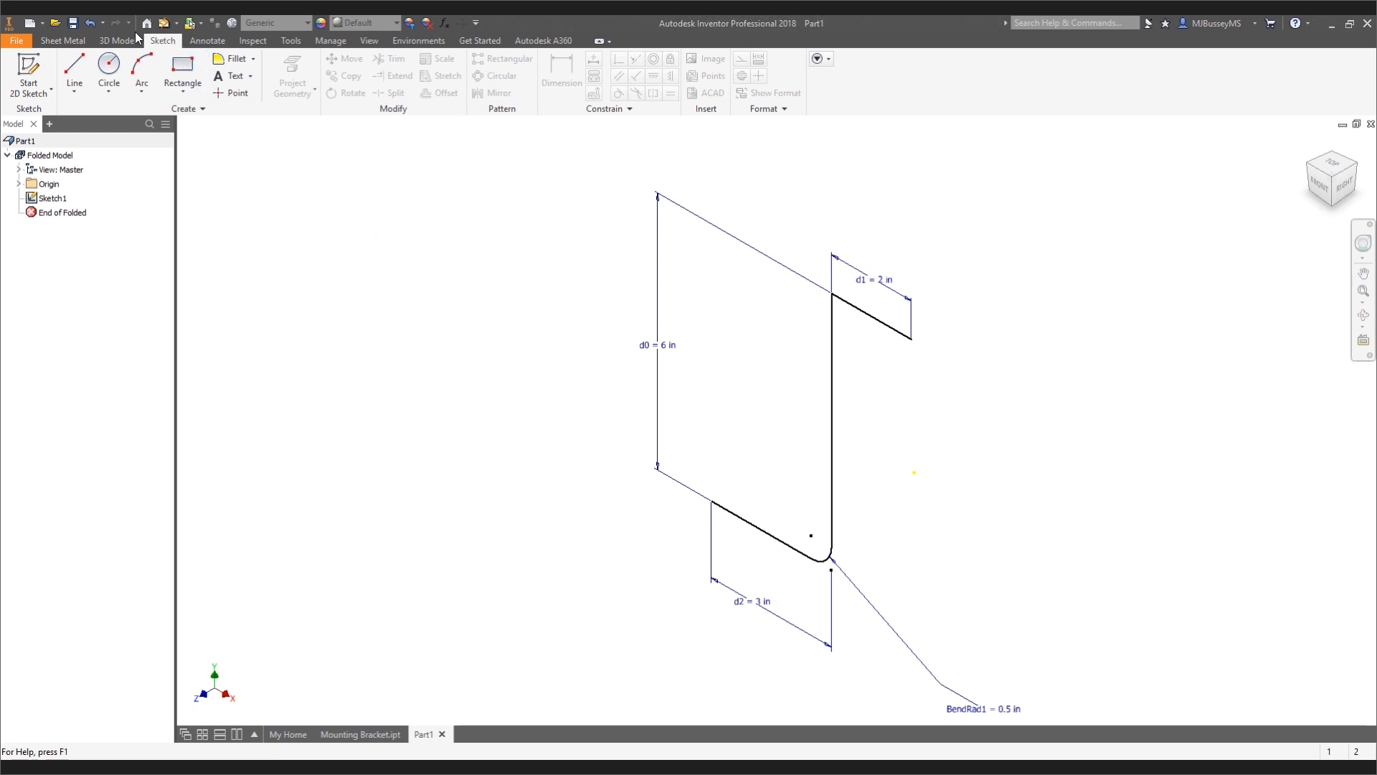
Create a contour flange from the full Z-shaped profile with a 2 in width and the default BendRadius
{"action": "left_click", "coordinate": [63, 40]}
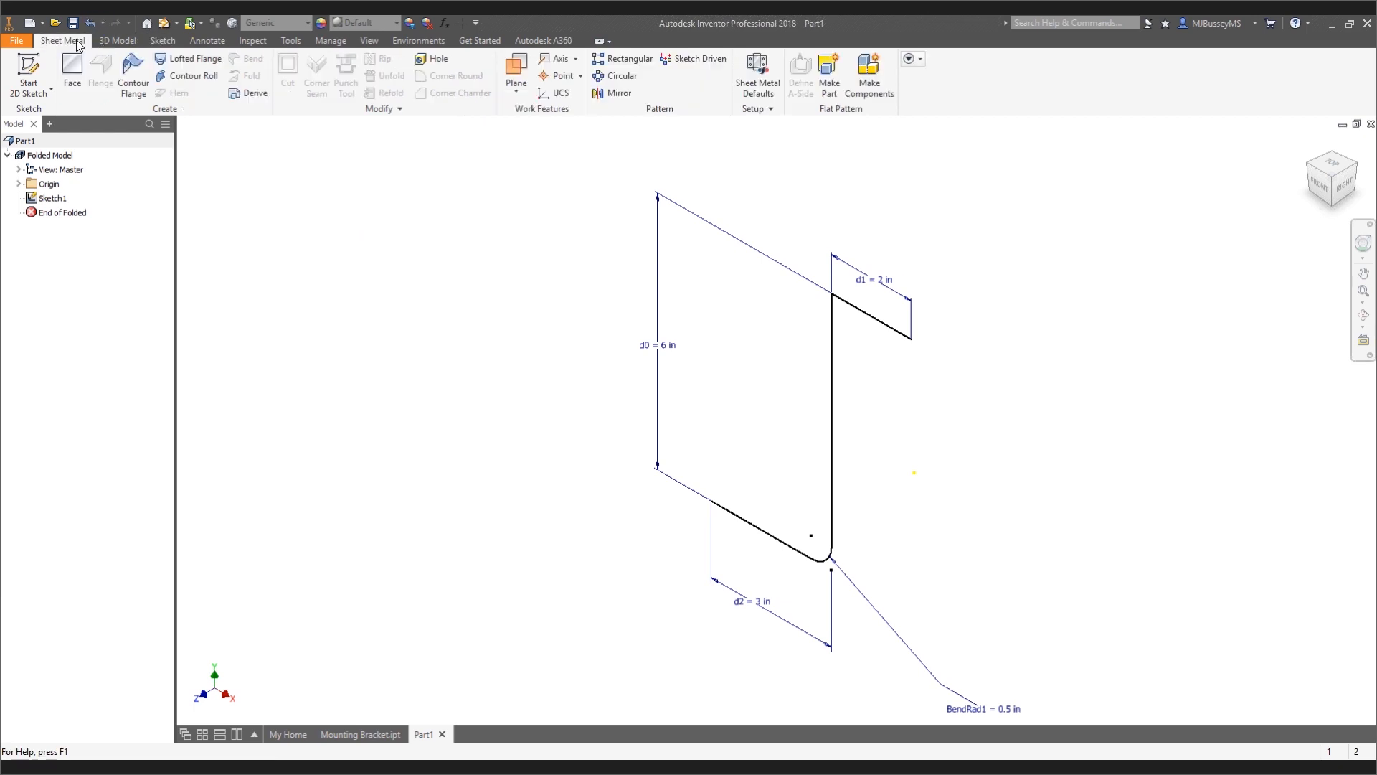
{"action": "left_click", "coordinate": [133, 75]}
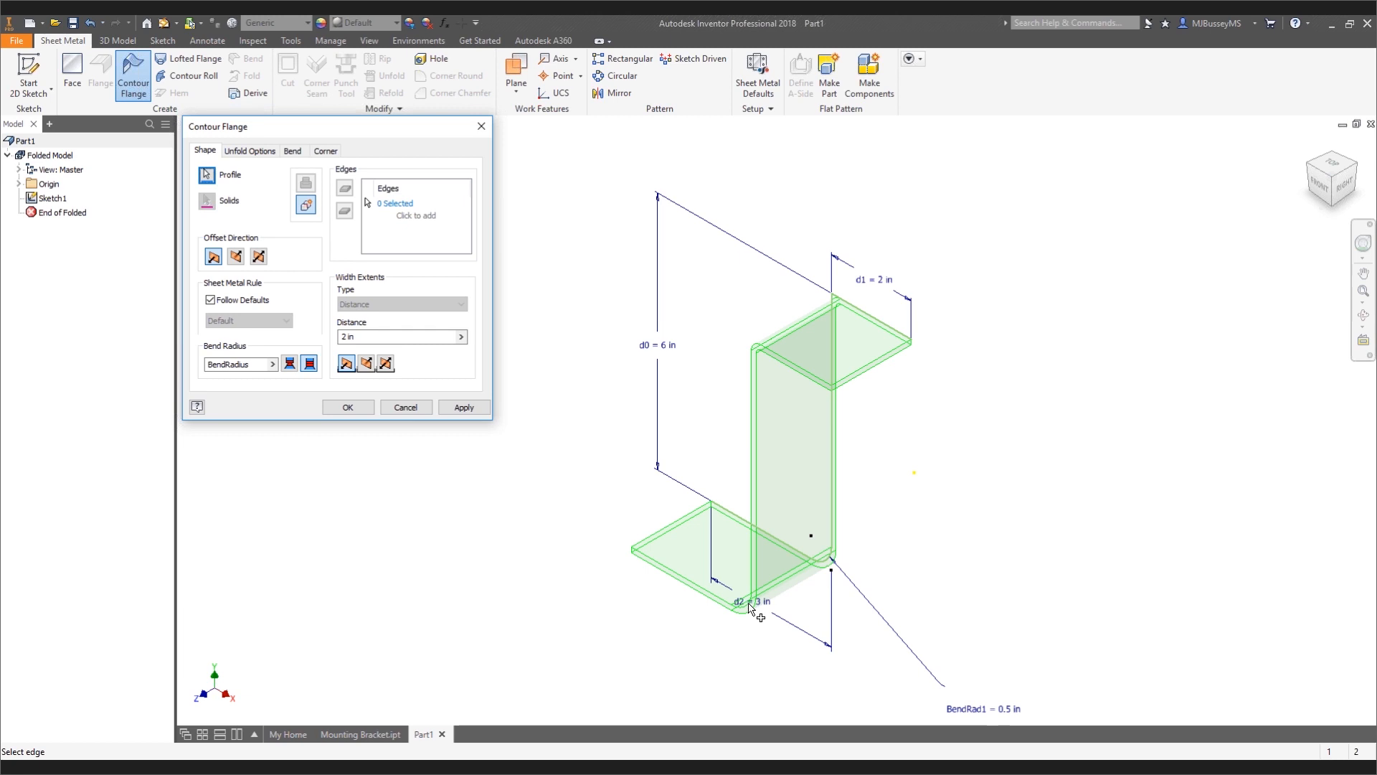
{"action": "left_click", "coordinate": [363, 408]}
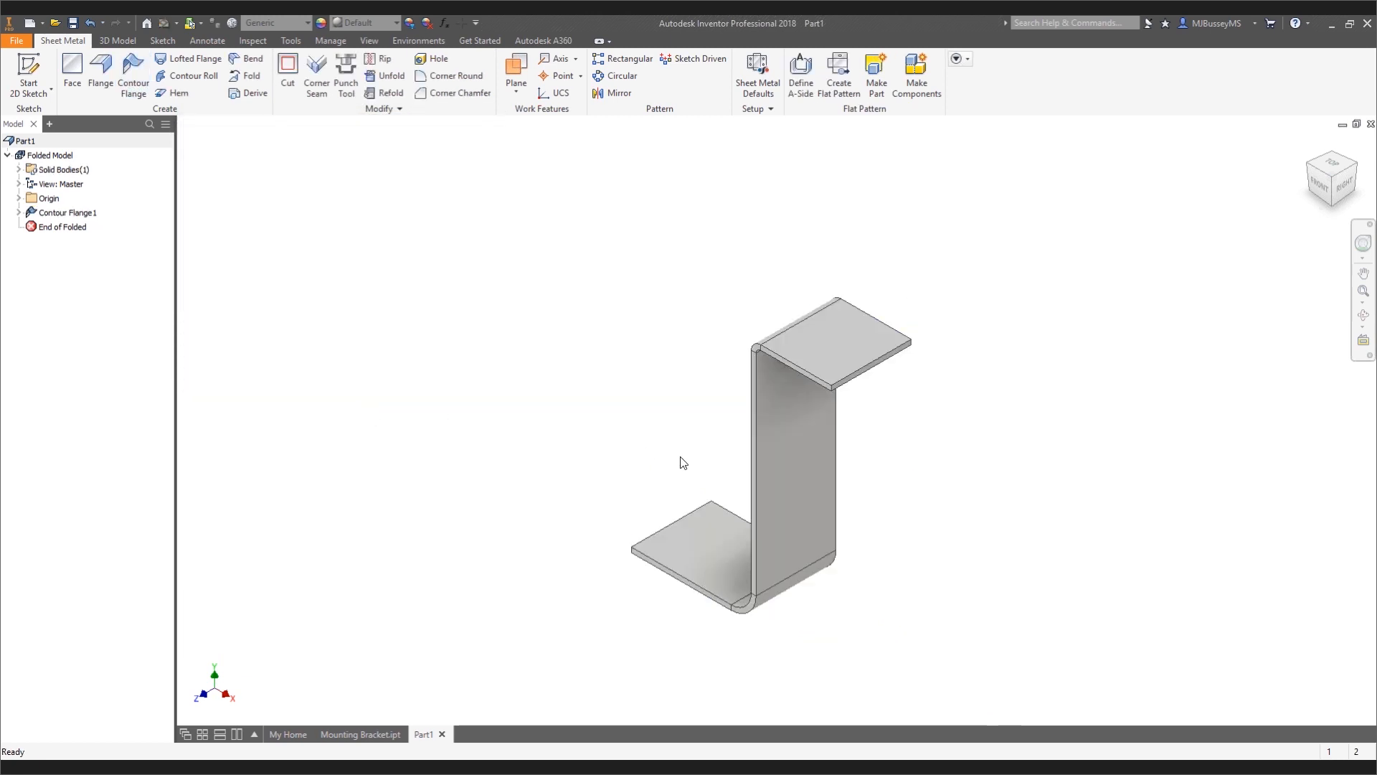
Define the A-side on the tall middle wall's broad face, on the side of the lower flange
{"action": "key", "text": "F4"}
{"action": "left_click_drag", "start_coordinate": [722, 448], "coordinate": [846, 451]}
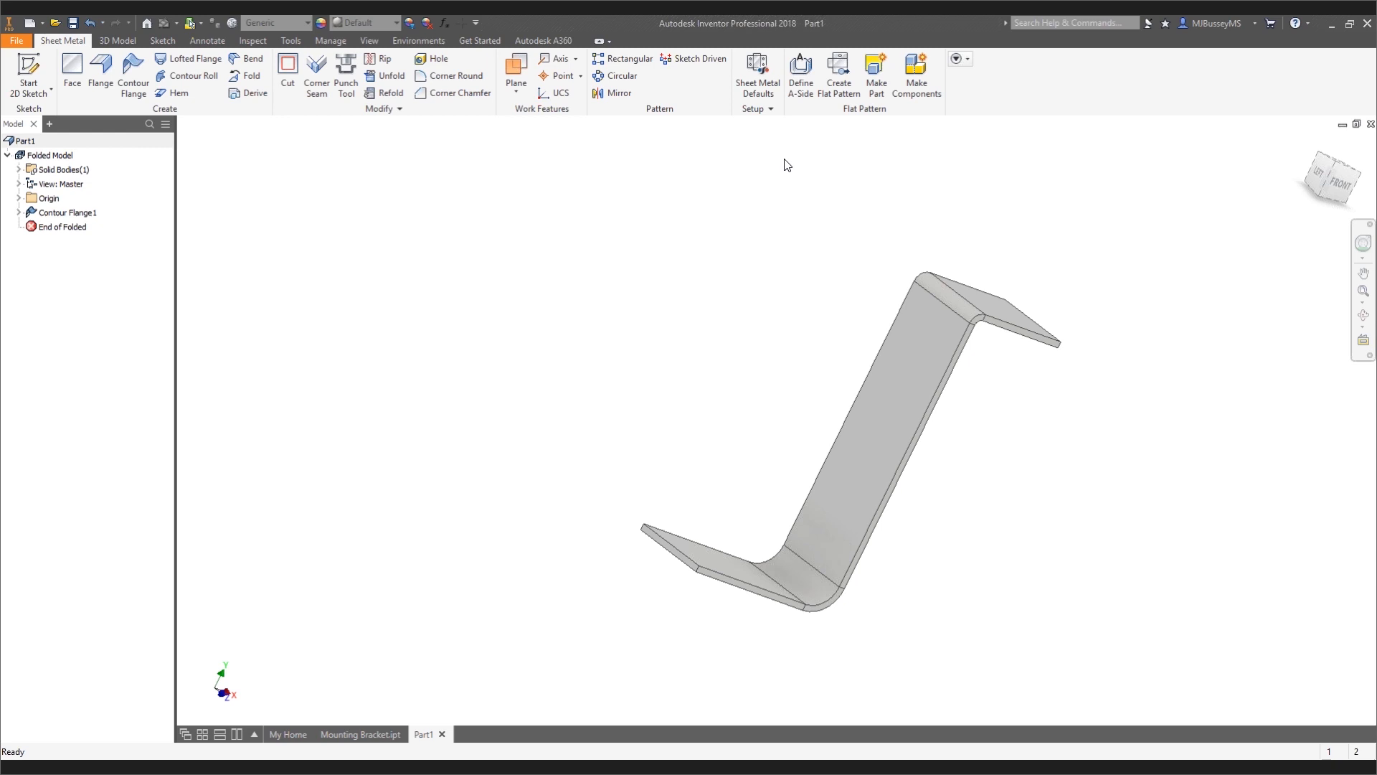
{"action": "left_click", "coordinate": [801, 72]}
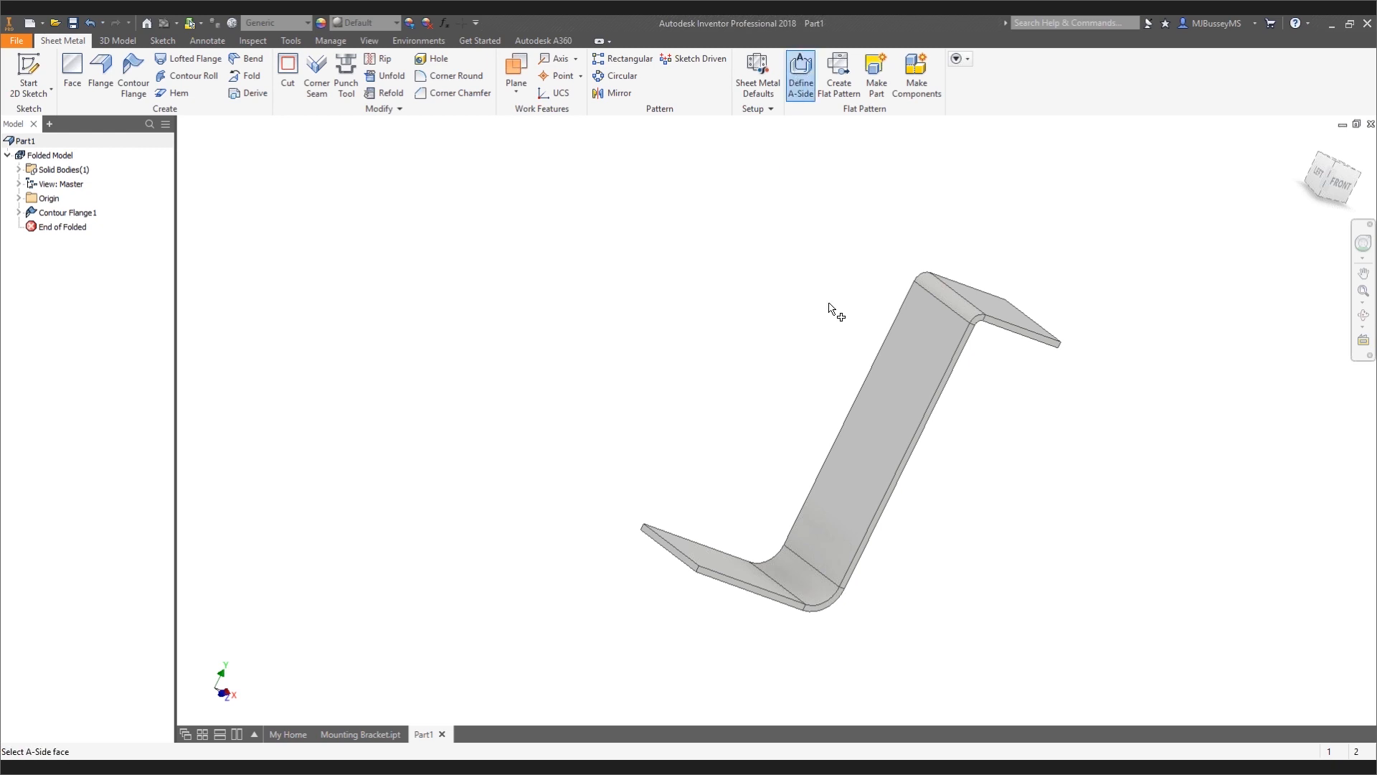
{"action": "left_click", "coordinate": [910, 381]}
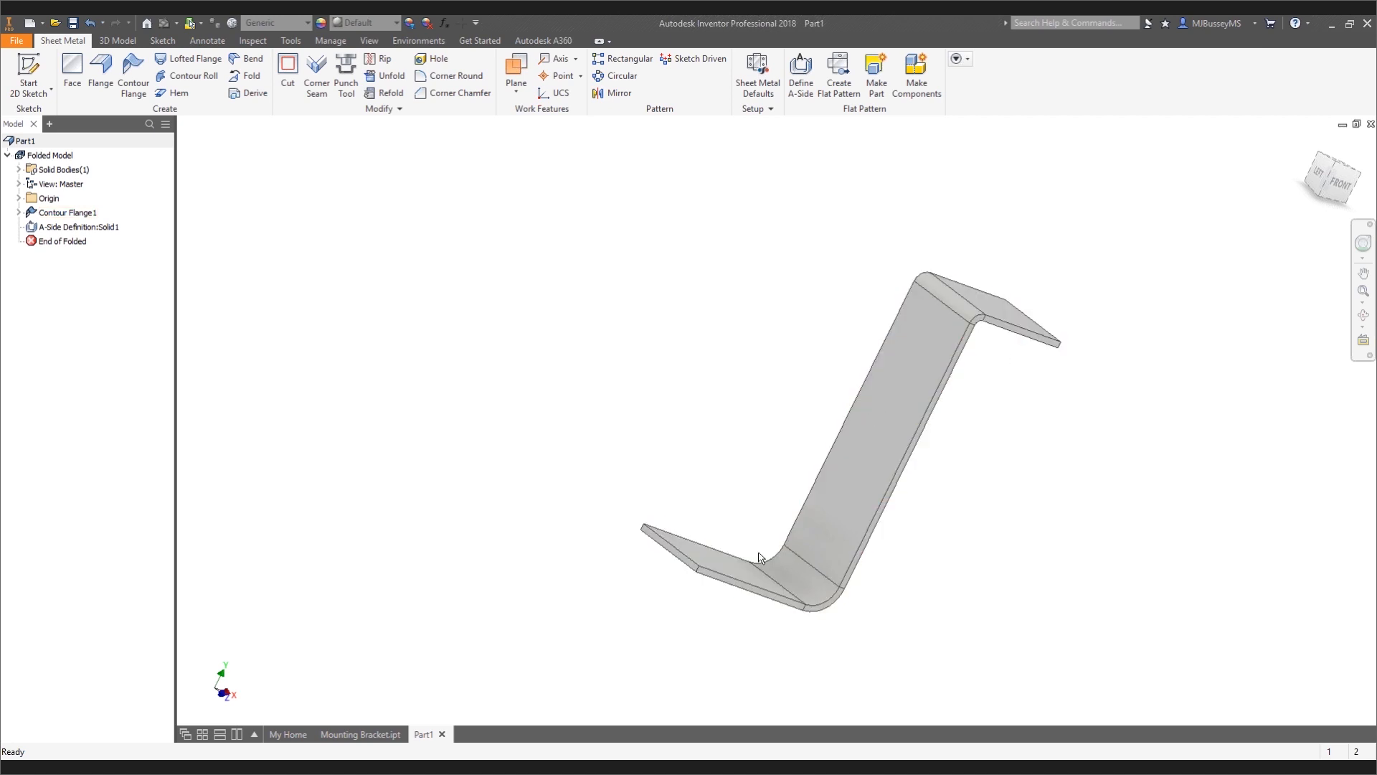
Create the part's flat pattern and view it at an angle to inspect its bend lines
{"action": "left_click", "coordinate": [870, 430]}
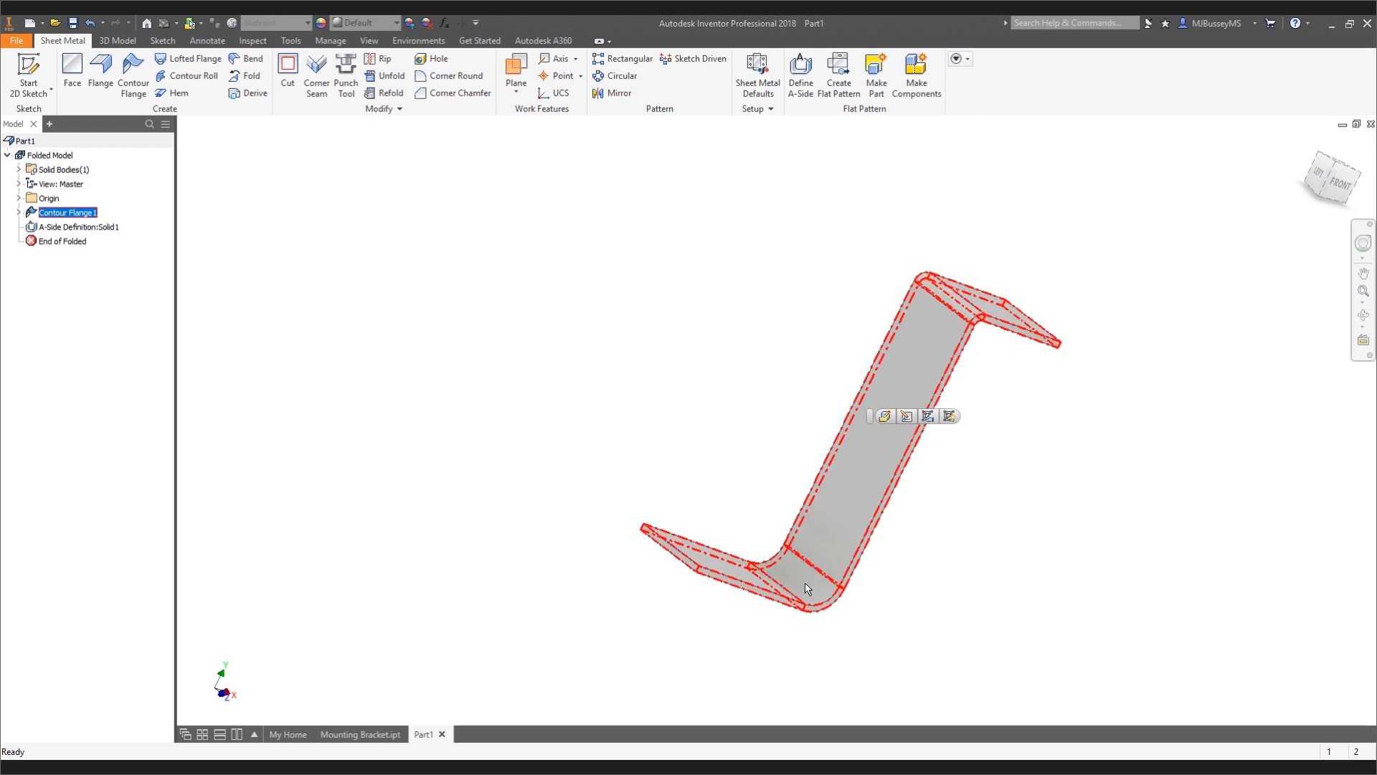
{"action": "left_click", "coordinate": [690, 359]}
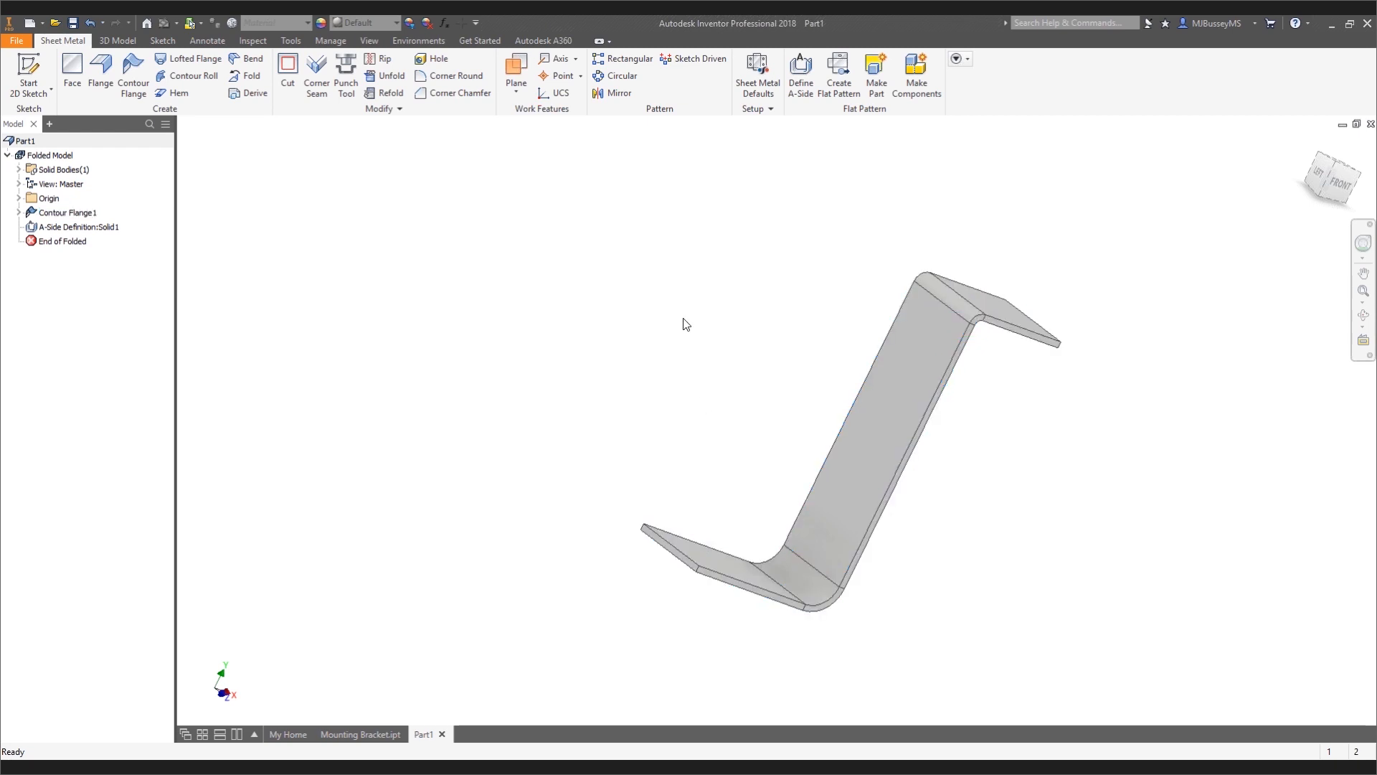
{"action": "left_click", "coordinate": [840, 83]}
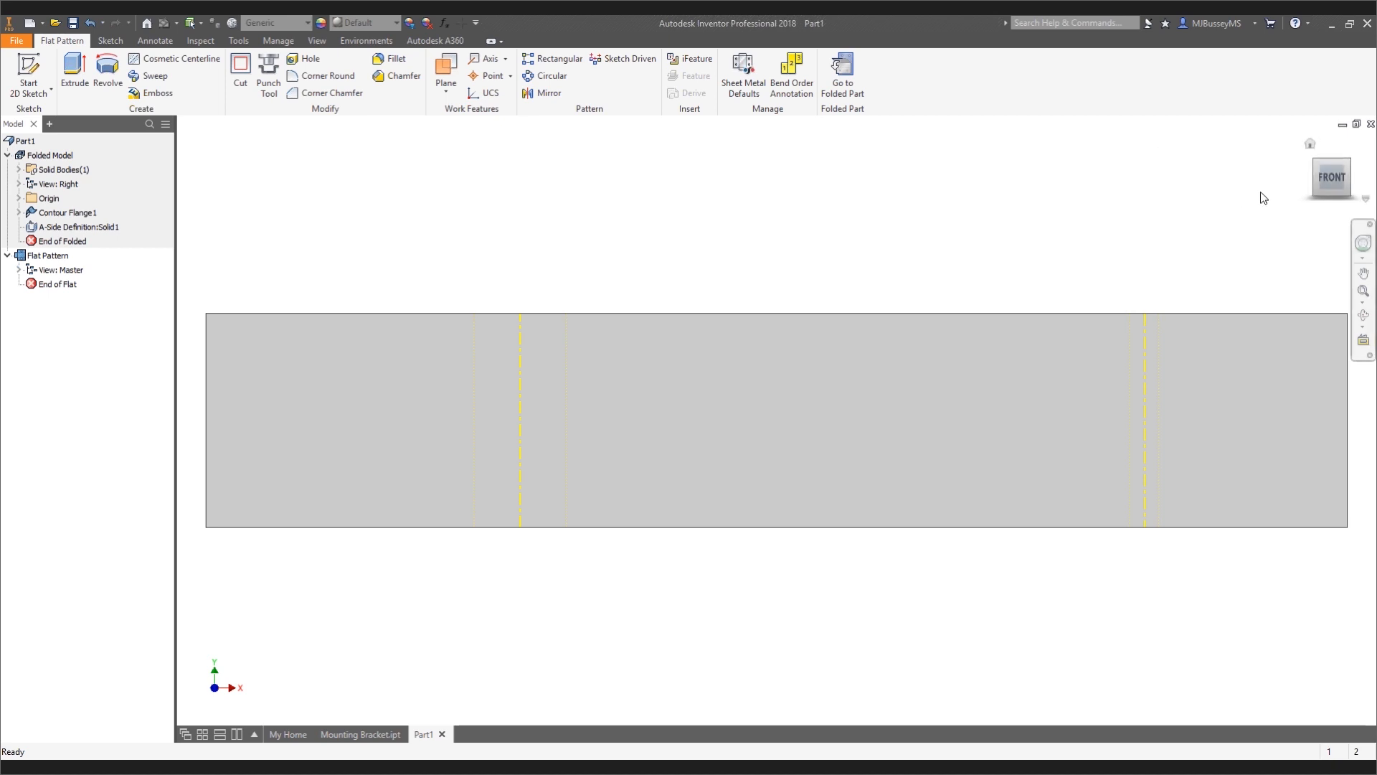
{"action": "middle_click_drag", "start_coordinate": [1273, 488], "coordinate": [1254, 370], "text": "shift"}
{"action": "left_click_drag", "start_coordinate": [1327, 190], "coordinate": [1329, 178]}
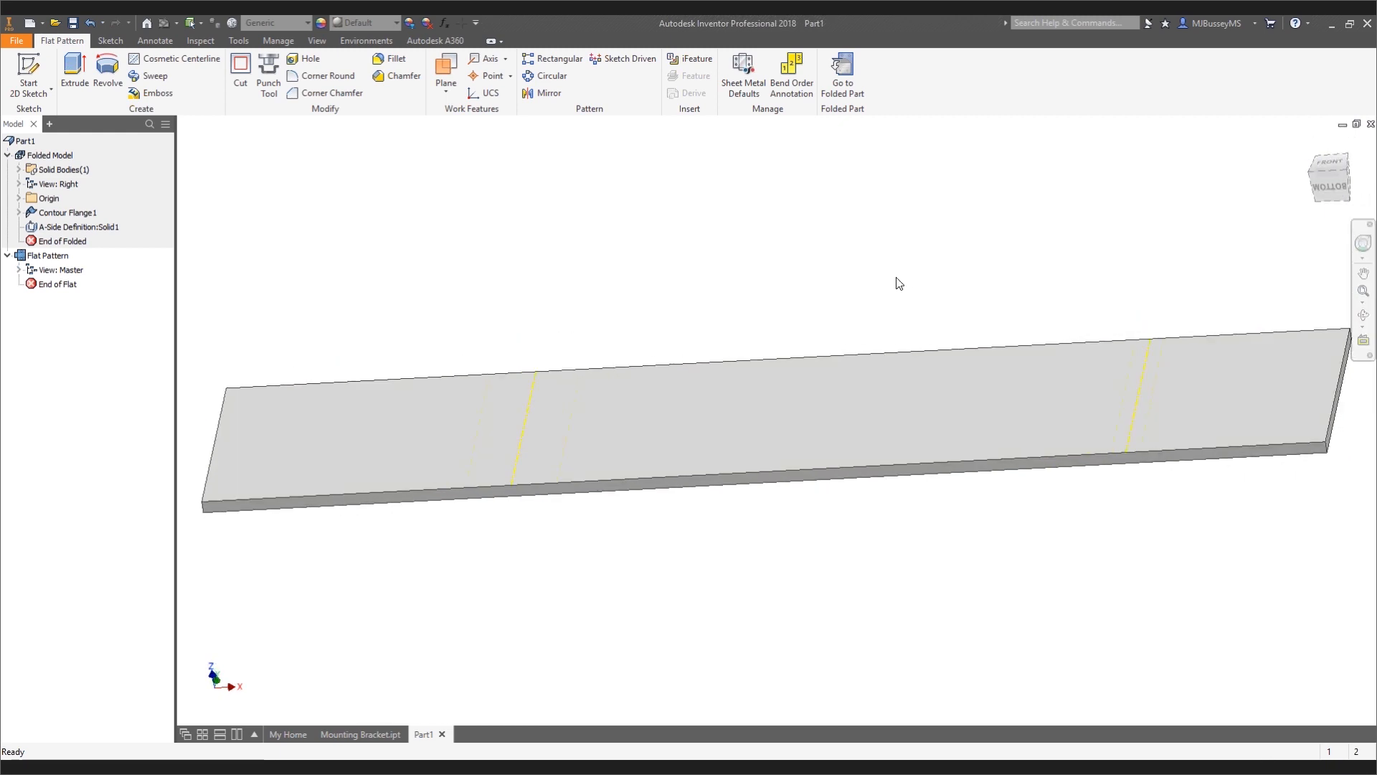